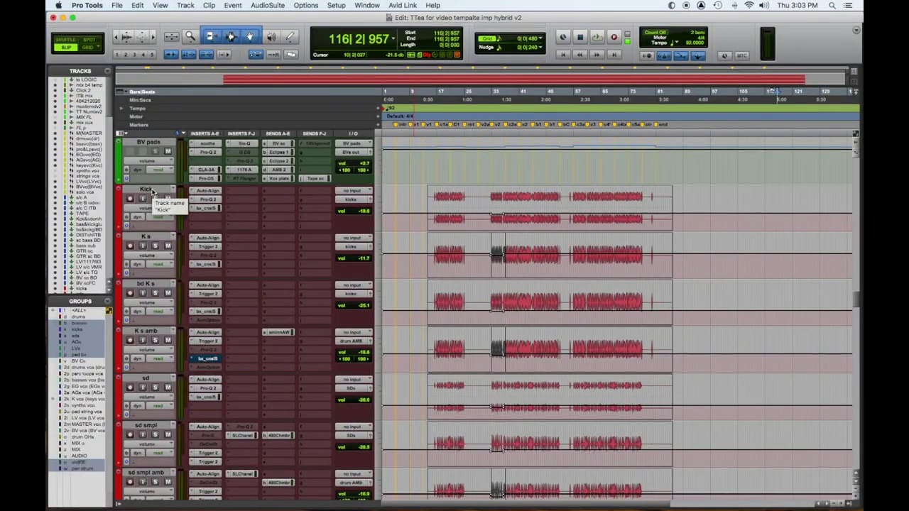
Inspect the Kick track's Pro-Q 2 EQ and its console channel-strip plugin
scroll(153, 195, down, 2)
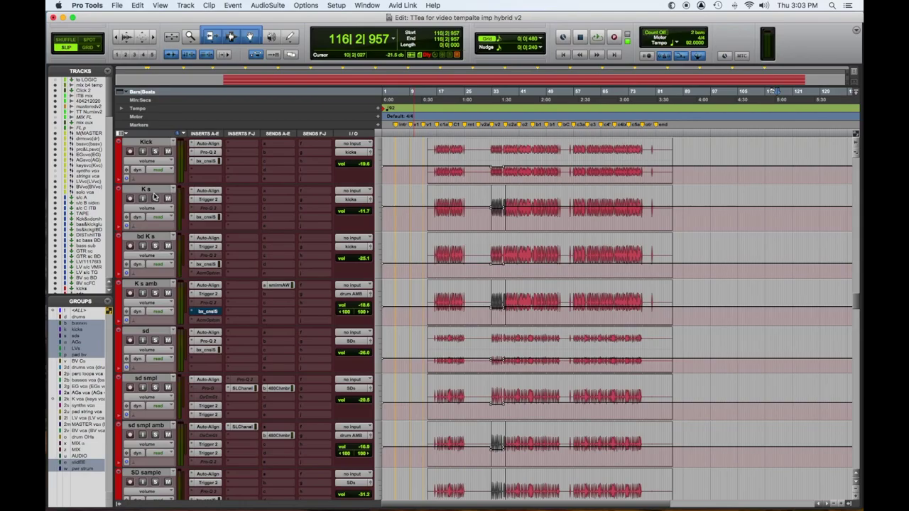
click(209, 152)
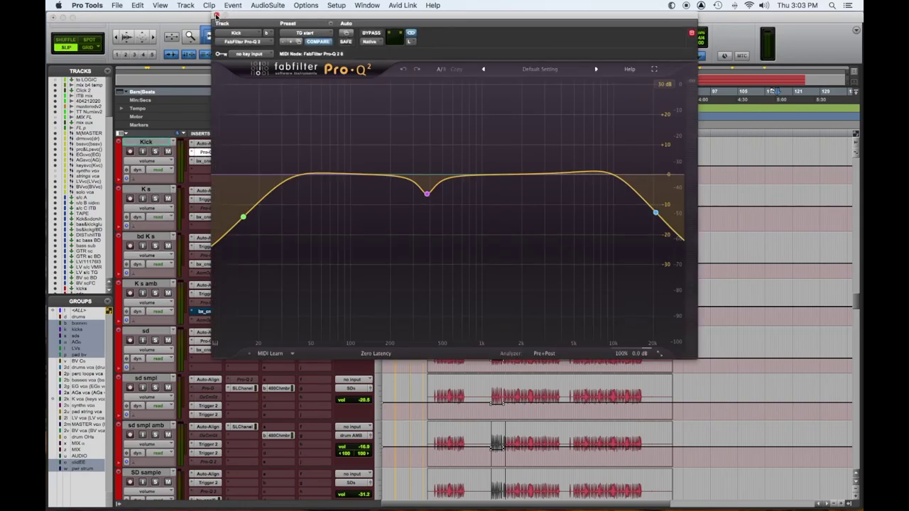
click(216, 15)
click(216, 161)
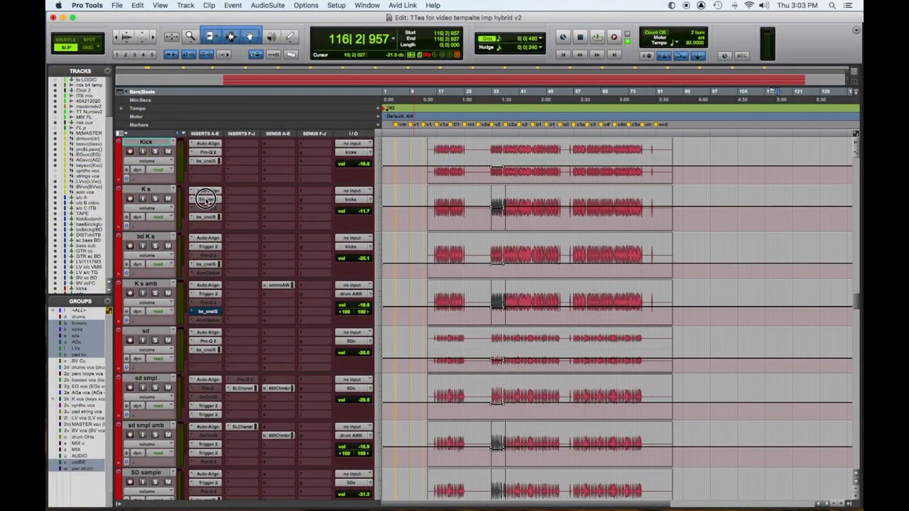
Review the Trigger 2 settings on the K s, bd K s and K s amb tracks
click(207, 200)
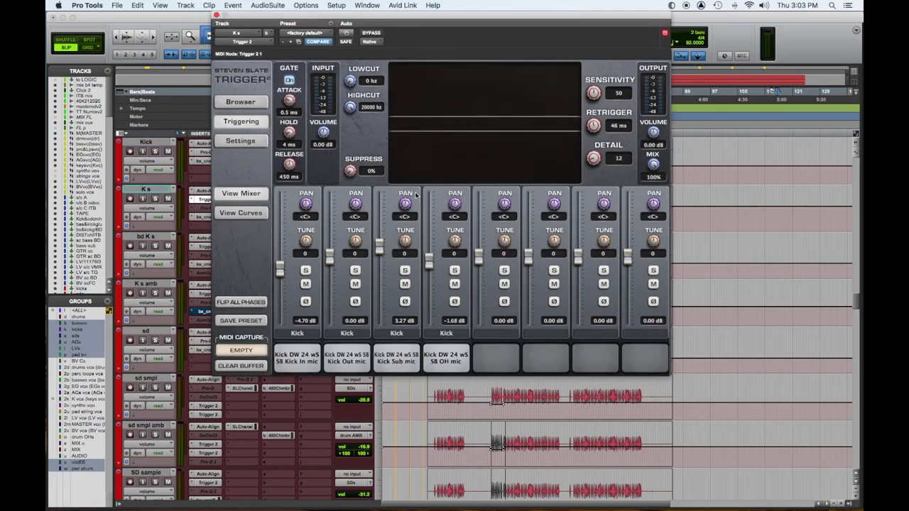
click(217, 14)
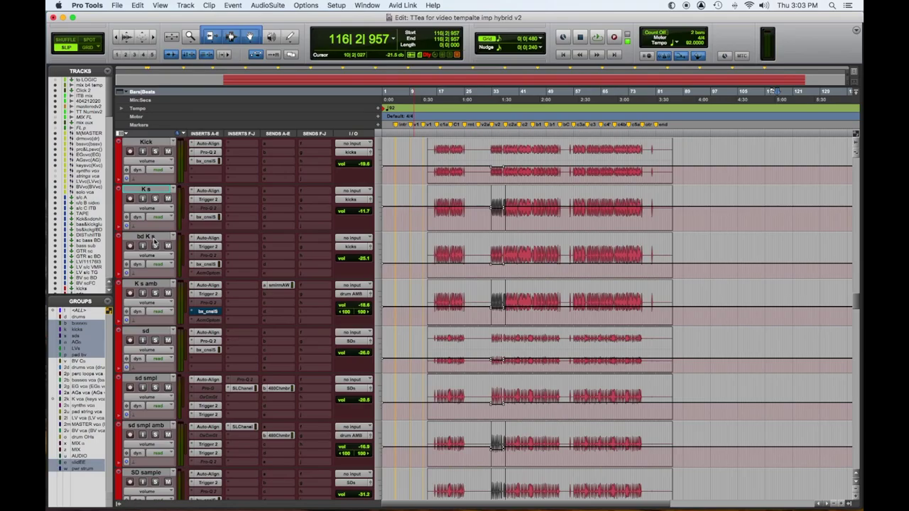
click(208, 247)
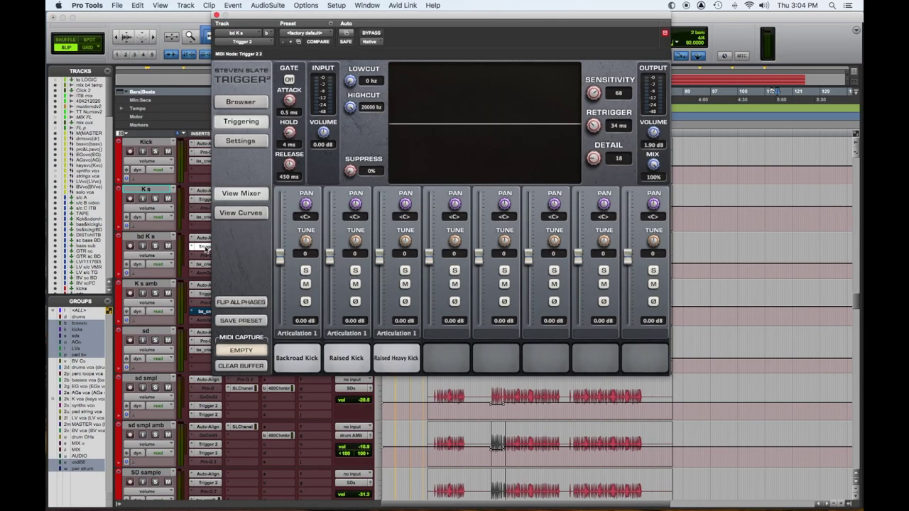
click(216, 15)
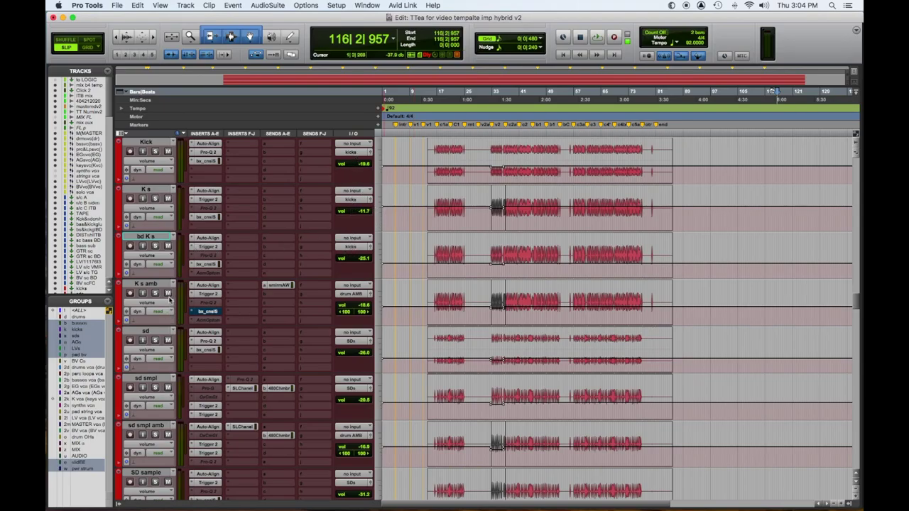
click(208, 294)
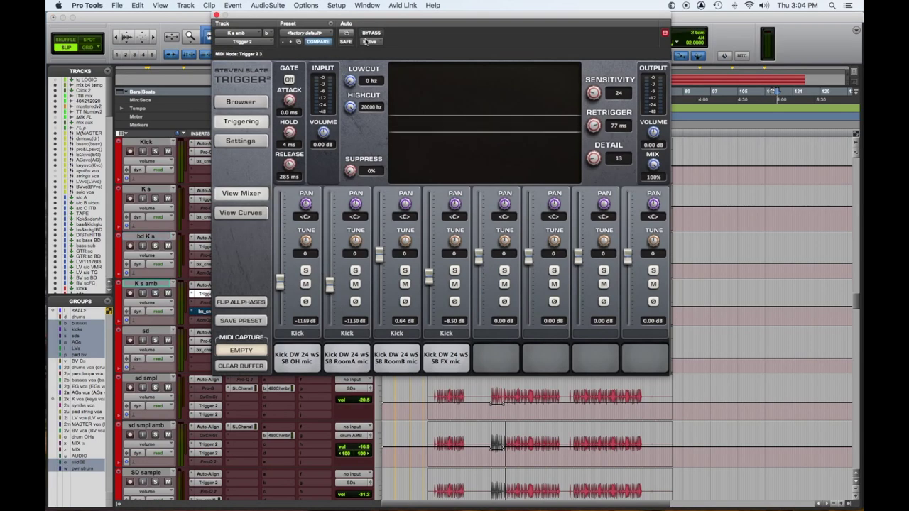
drag(366, 16, 364, 335)
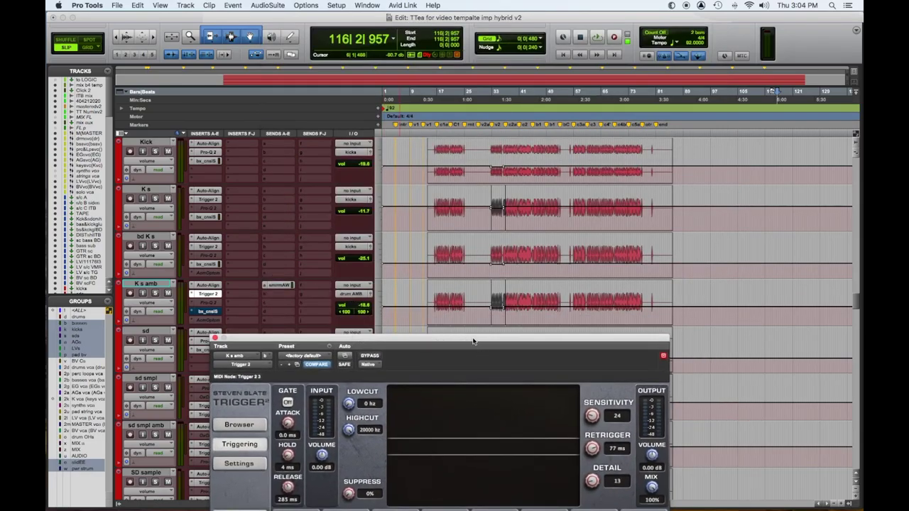
drag(474, 342, 546, 7)
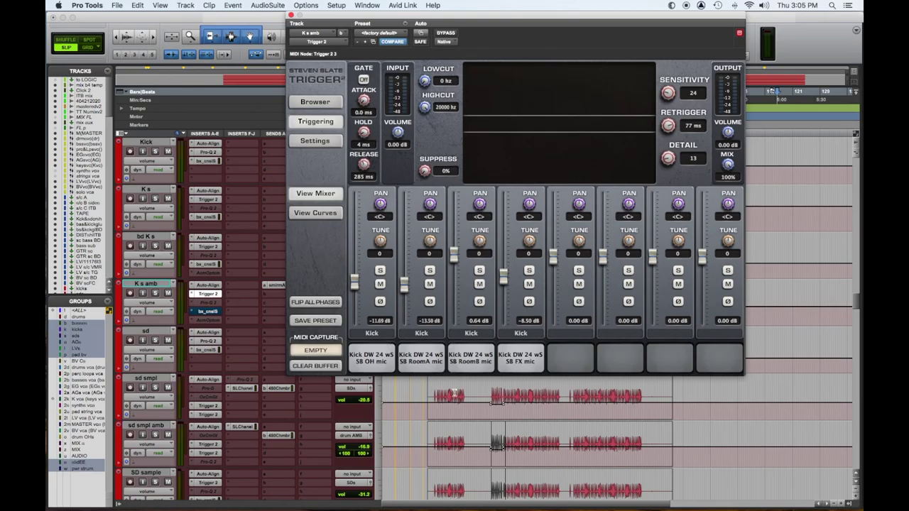
click(290, 15)
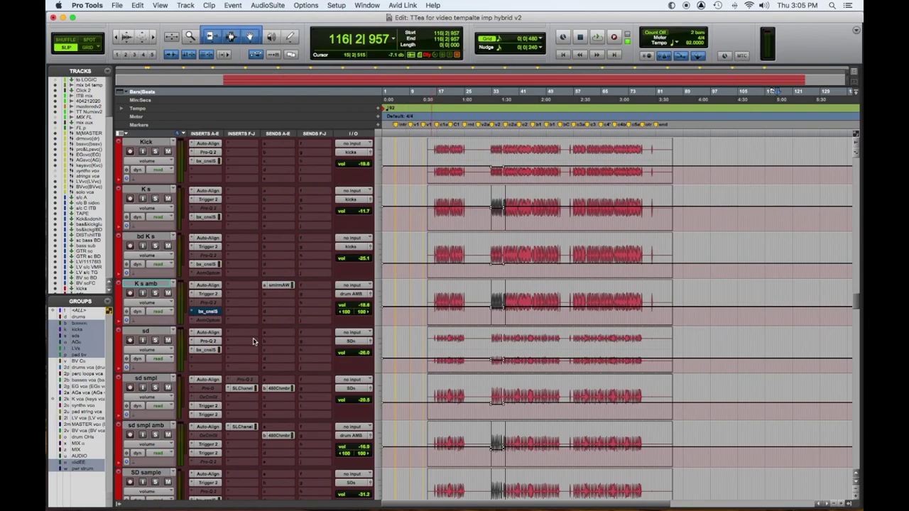
Scroll down and inspect the OH track's Billy Decker drum bus plugin
scroll(257, 334, down, 2)
scroll(220, 325, down, 2)
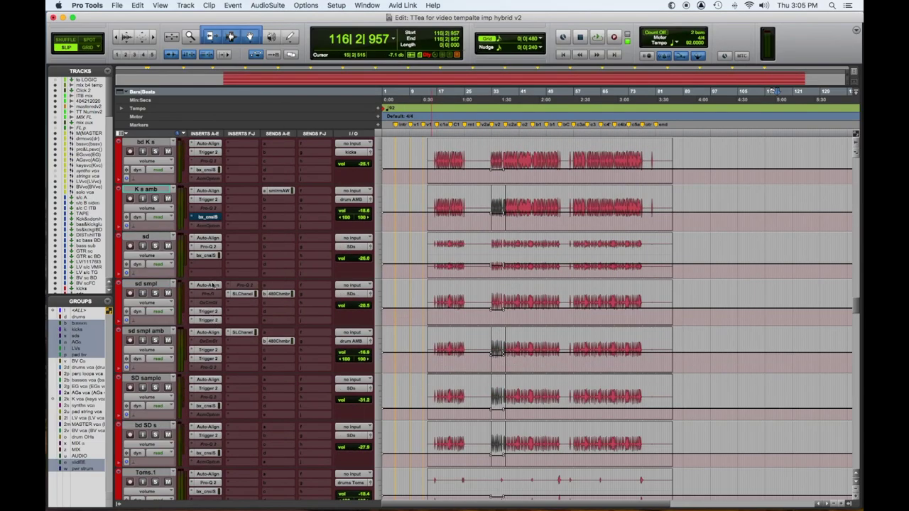
scroll(257, 327, down, 4)
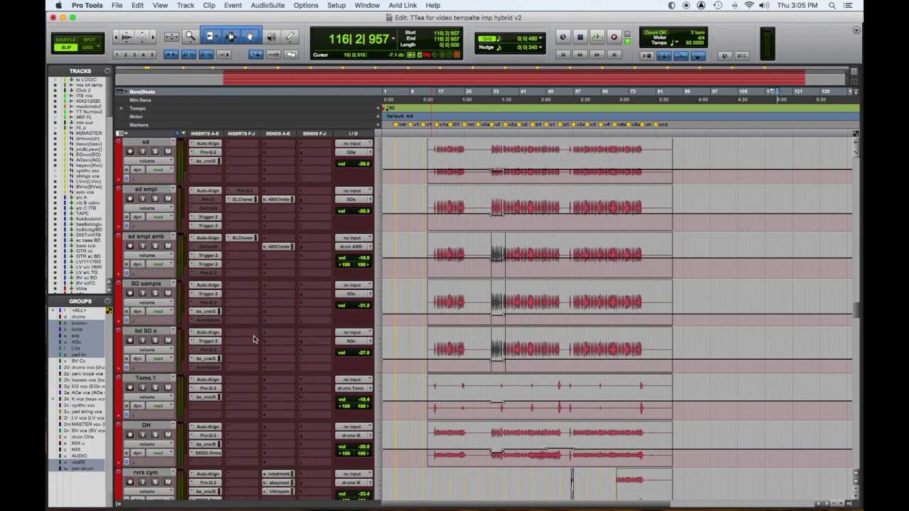
scroll(254, 340, down, 2)
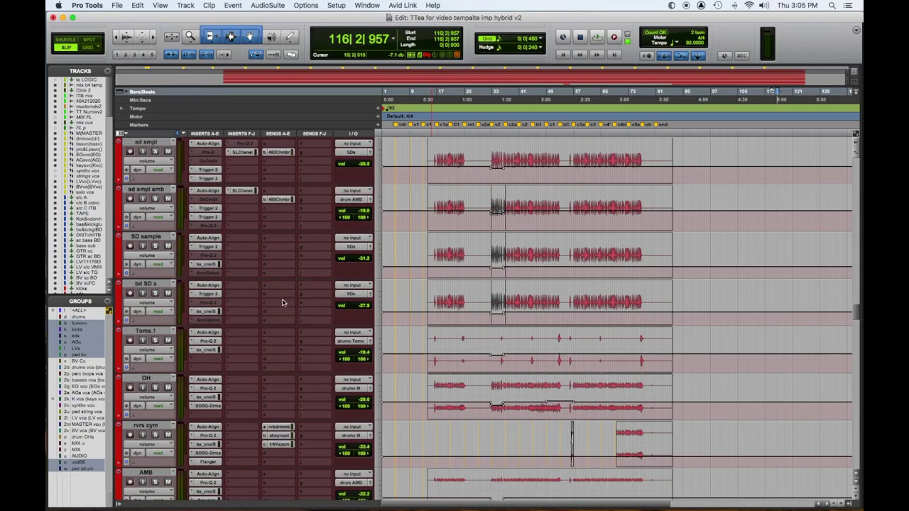
scroll(265, 324, down, 4)
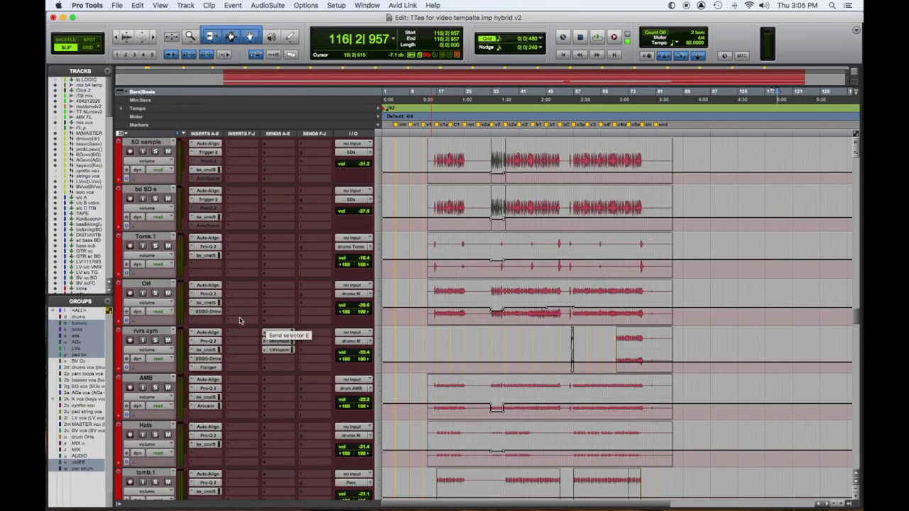
scroll(240, 321, down, 4)
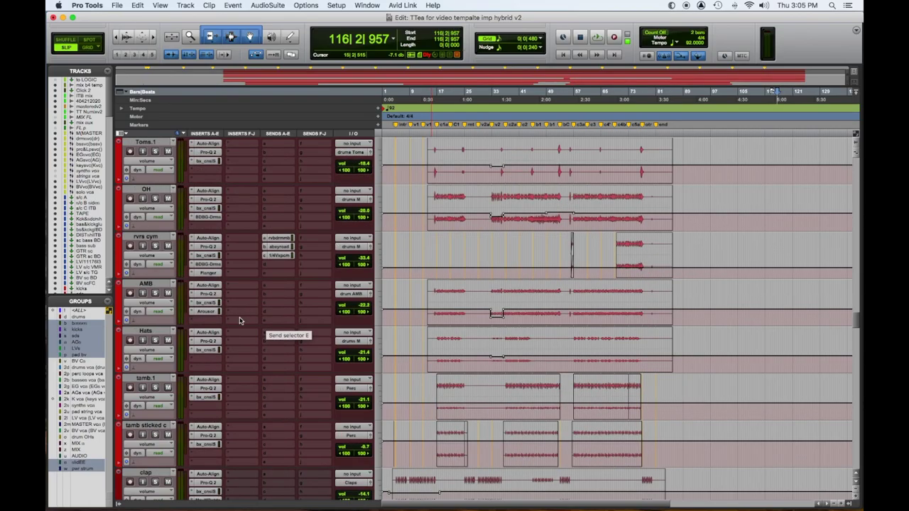
click(207, 217)
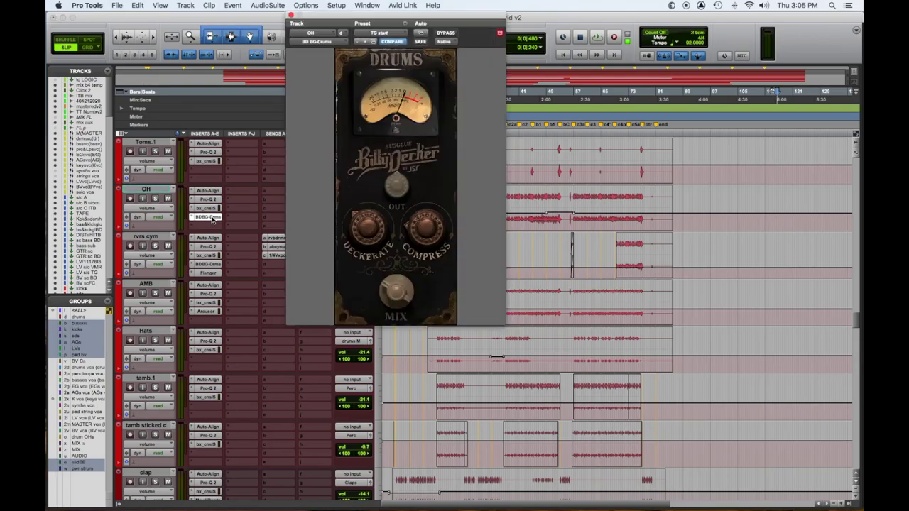
mouse_move(383, 243)
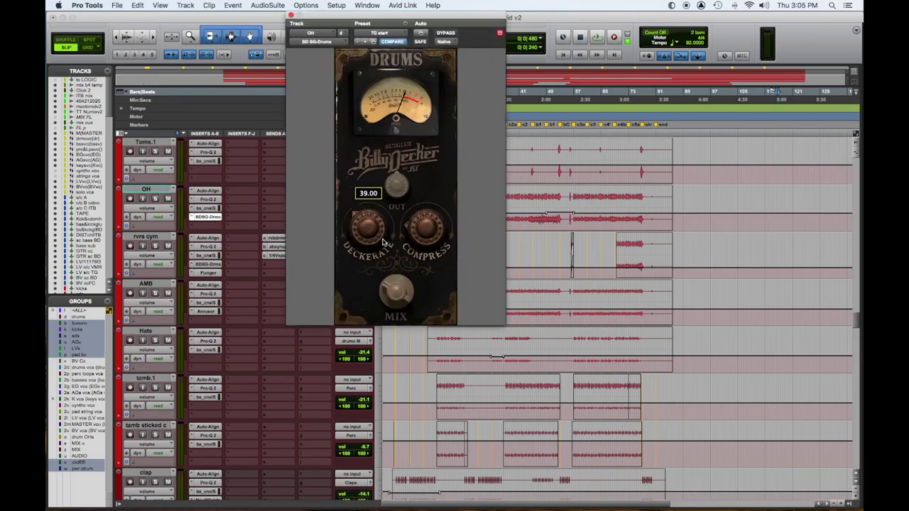
mouse_move(377, 276)
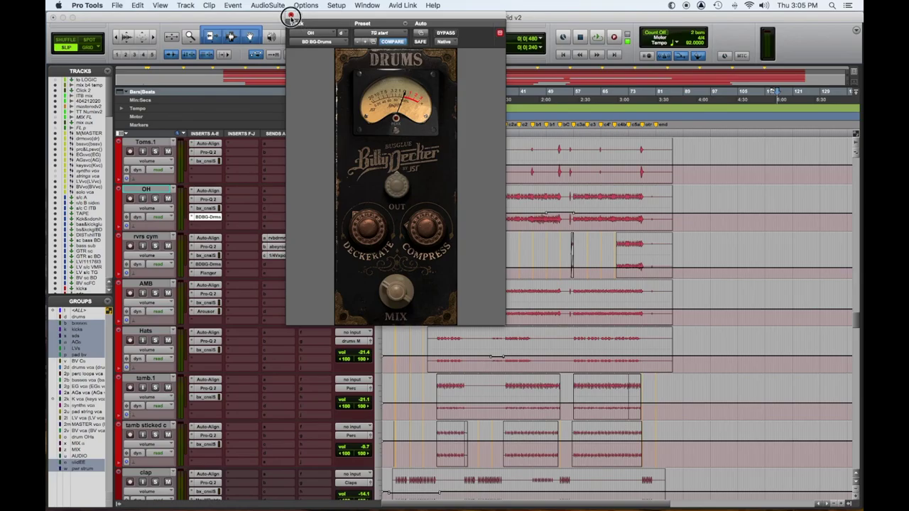
click(291, 14)
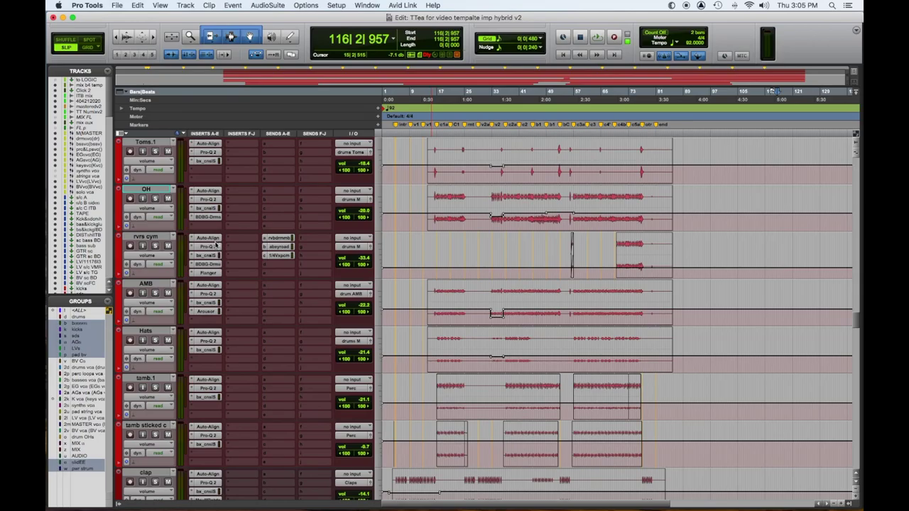
Check the OH track's Auto-Align and the clap track's MannyM Distortion plugins
click(205, 192)
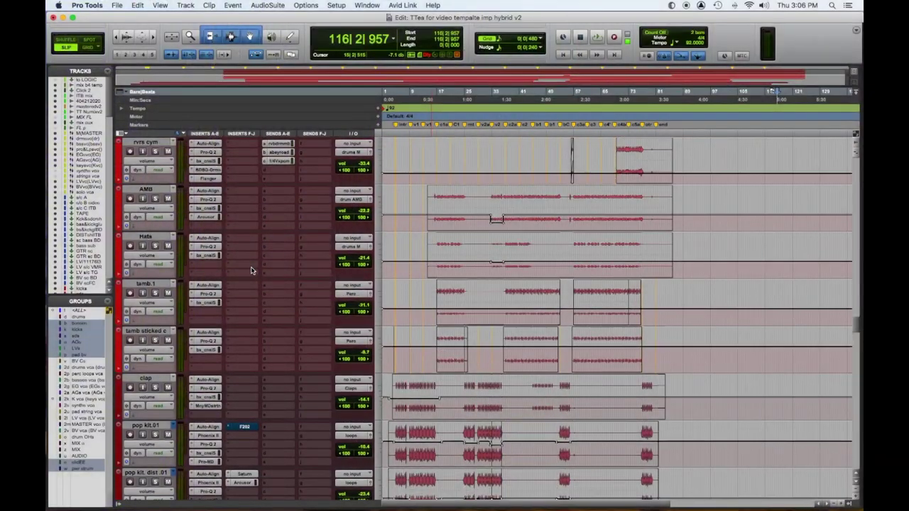
scroll(250, 270, down, 3)
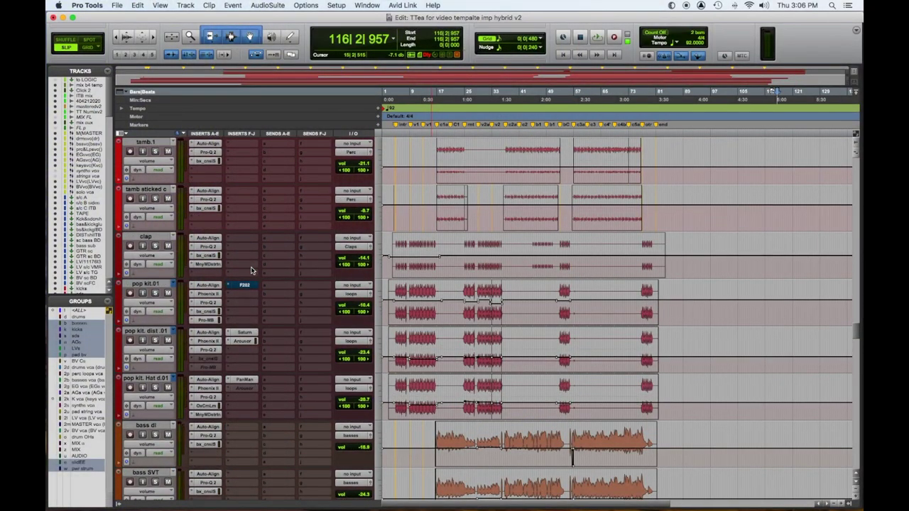
scroll(250, 270, down, 2)
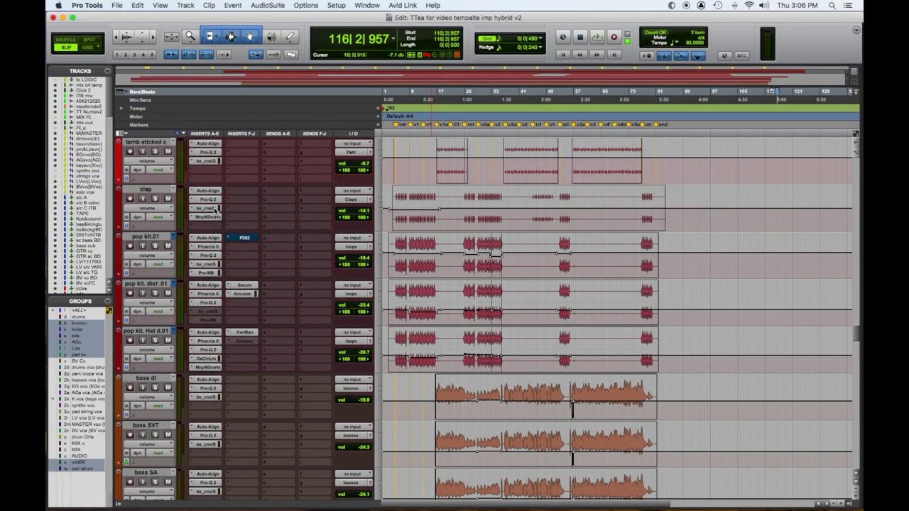
click(207, 216)
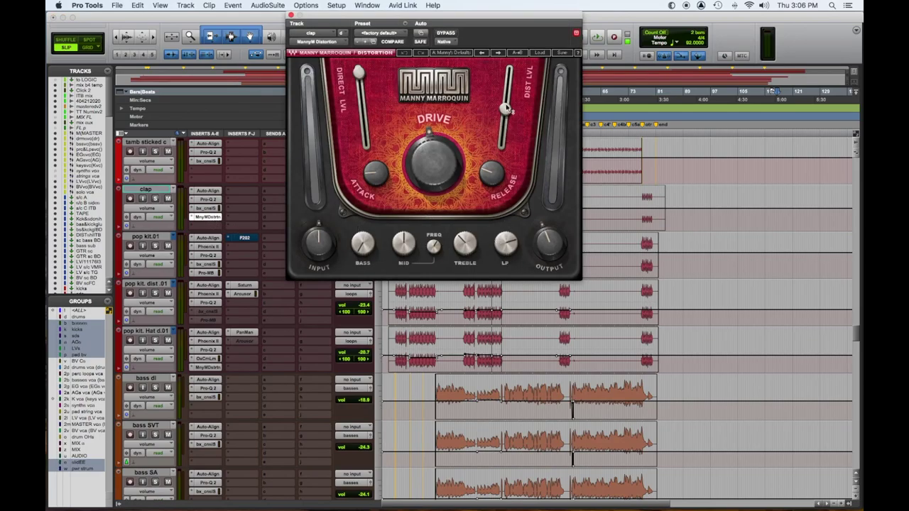
click(290, 15)
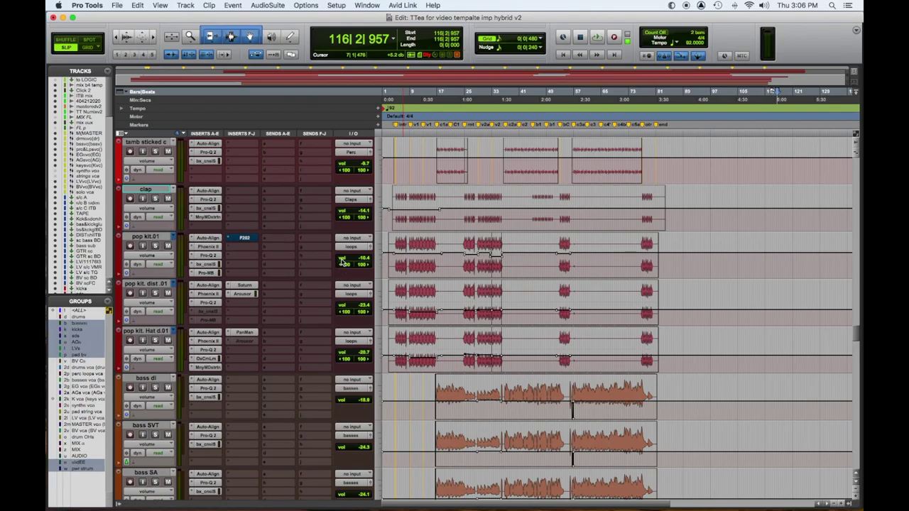
Solo the pop kit loop tracks and play a short marked range twice
click(155, 246)
drag(410, 207, 432, 208)
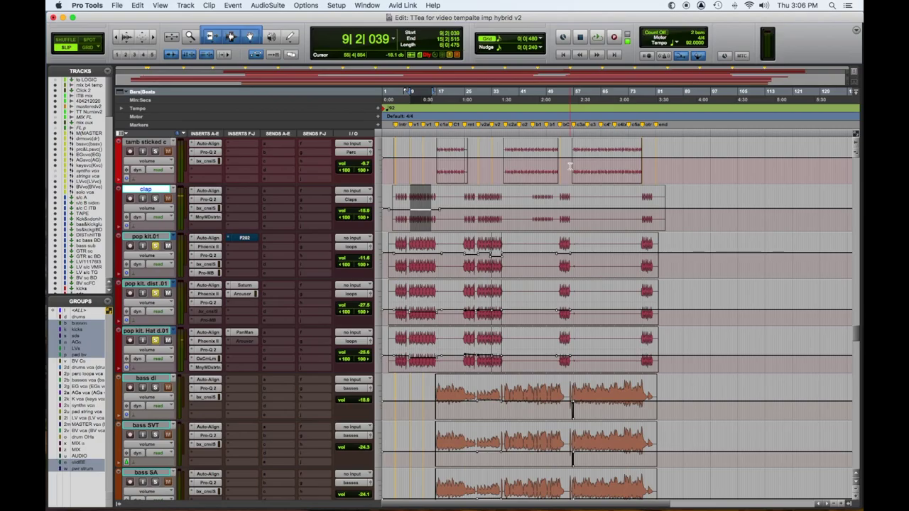
key(space)
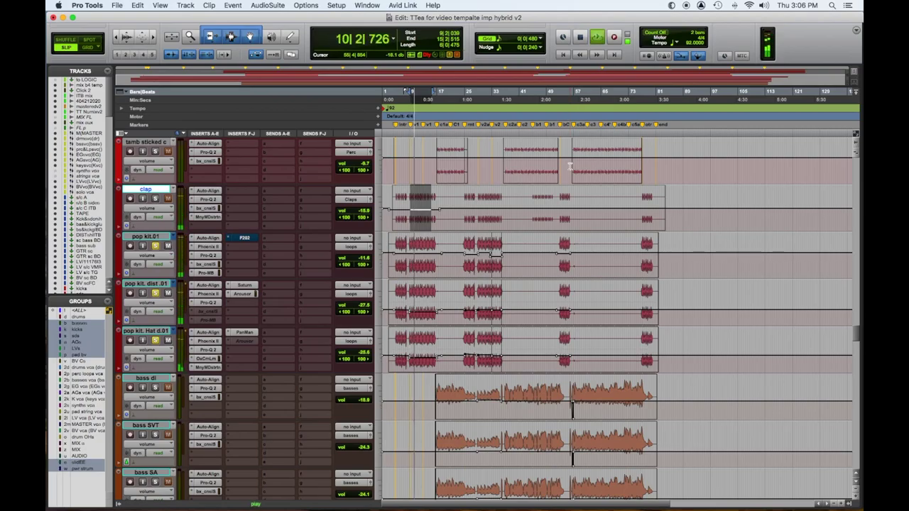
key(space)
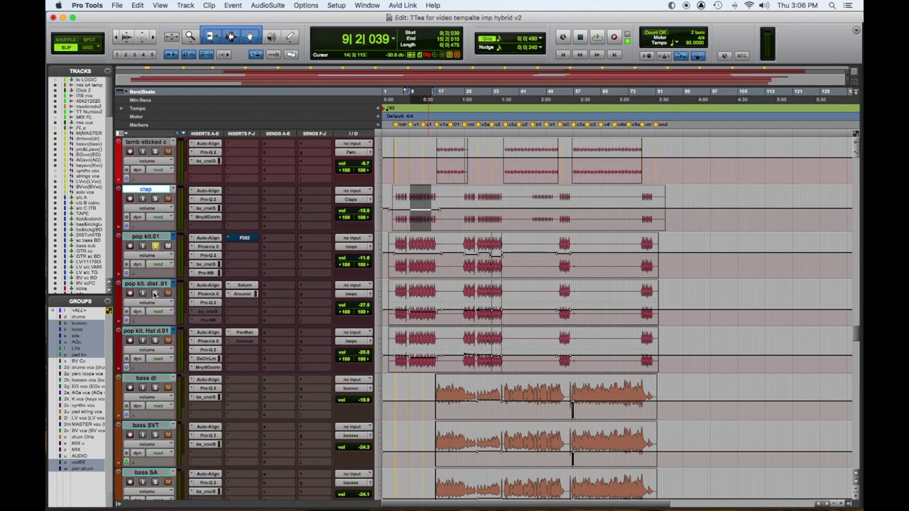
key(space)
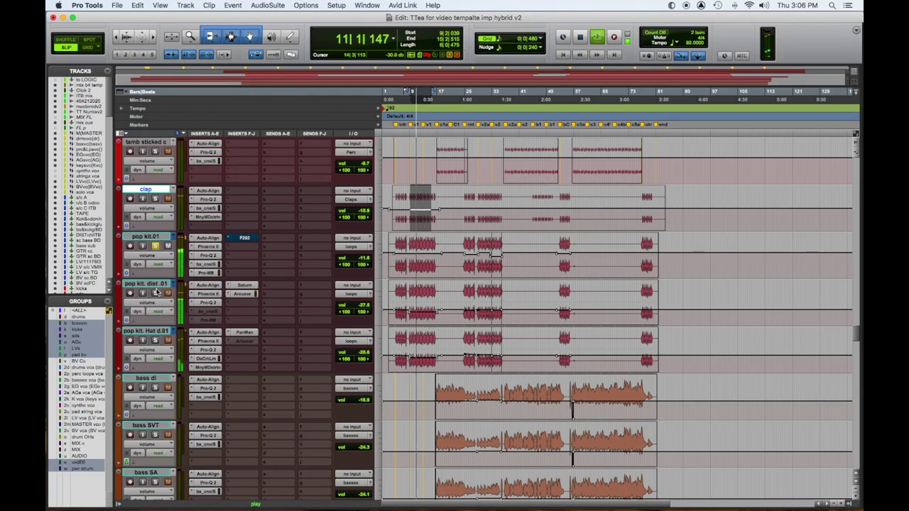
key(space)
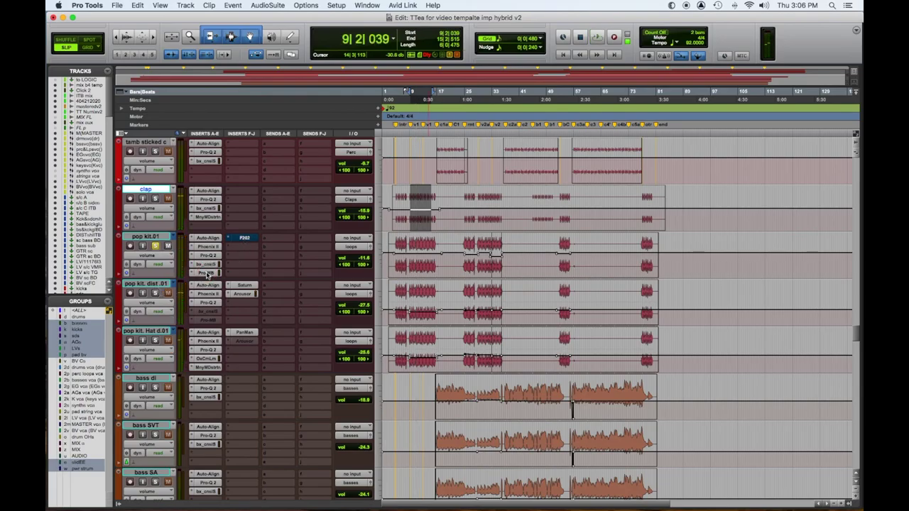
Compare pop kit.01 with its Pro-MB, bx_cnsl and Pro-Q 2 bypassed versus active during playback
super+click(207, 272)
super+click(208, 264)
super+click(207, 255)
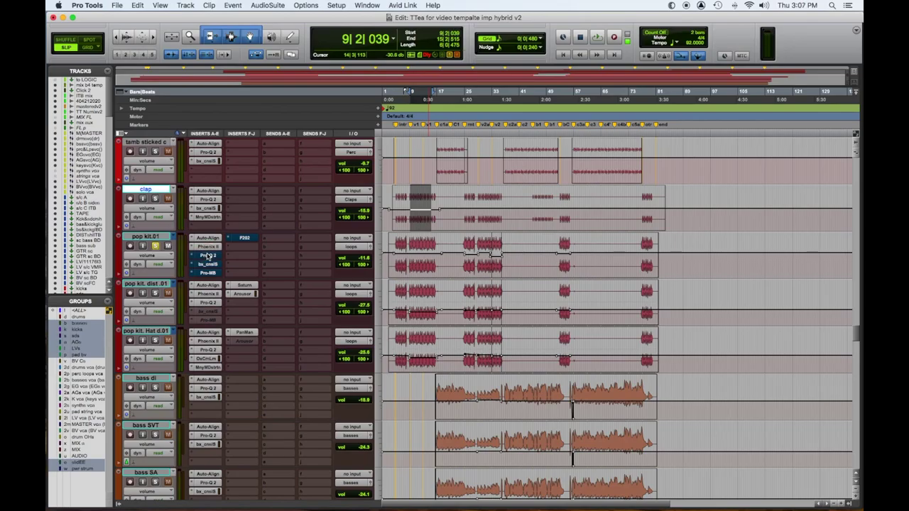
key(space)
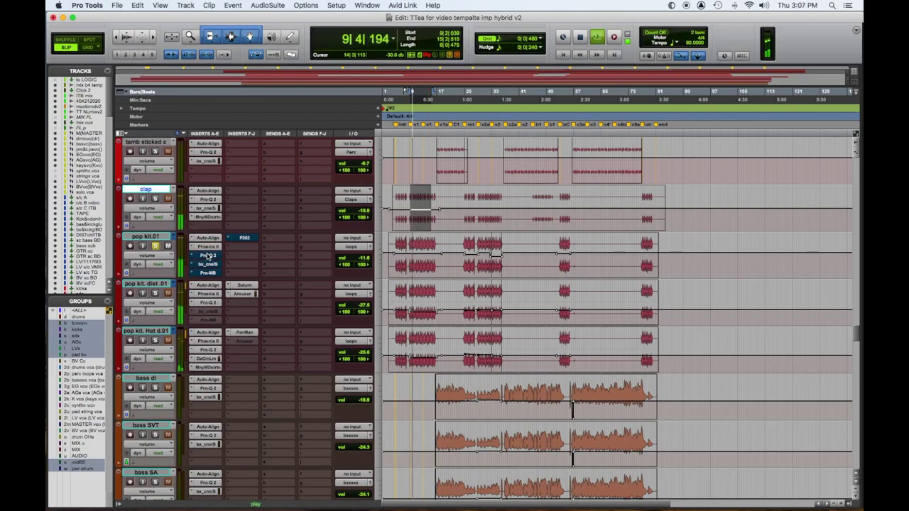
super+click(207, 255)
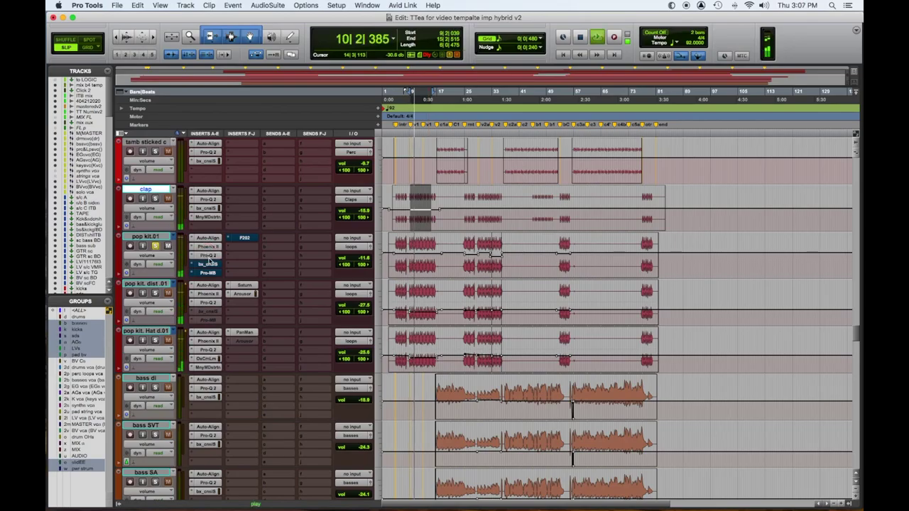
super+click(209, 269)
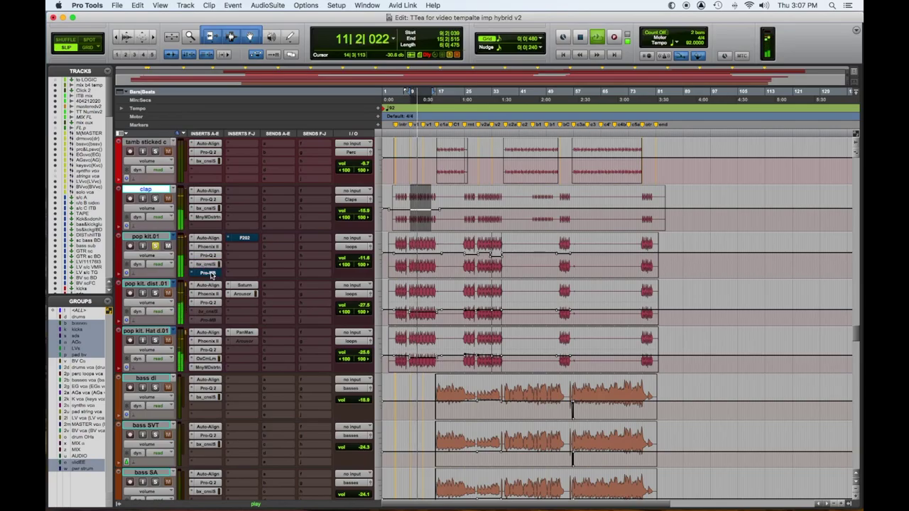
super+click(210, 274)
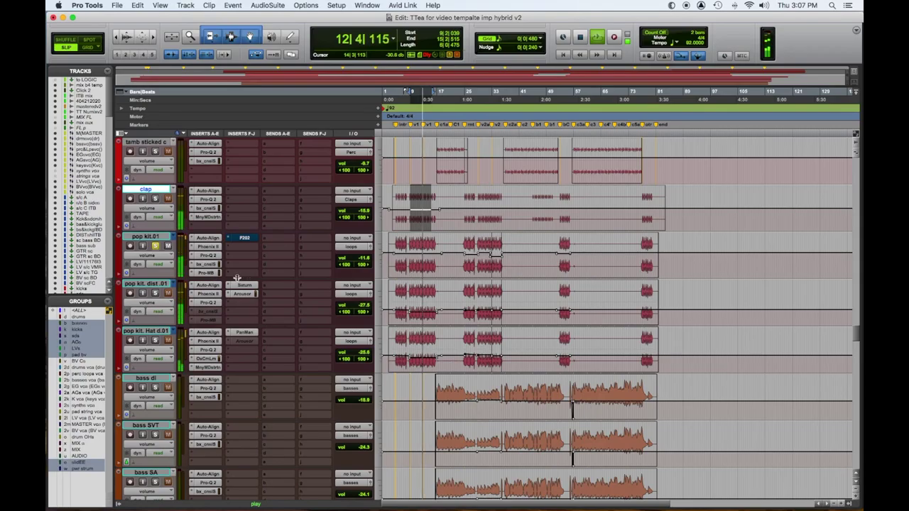
key(space)
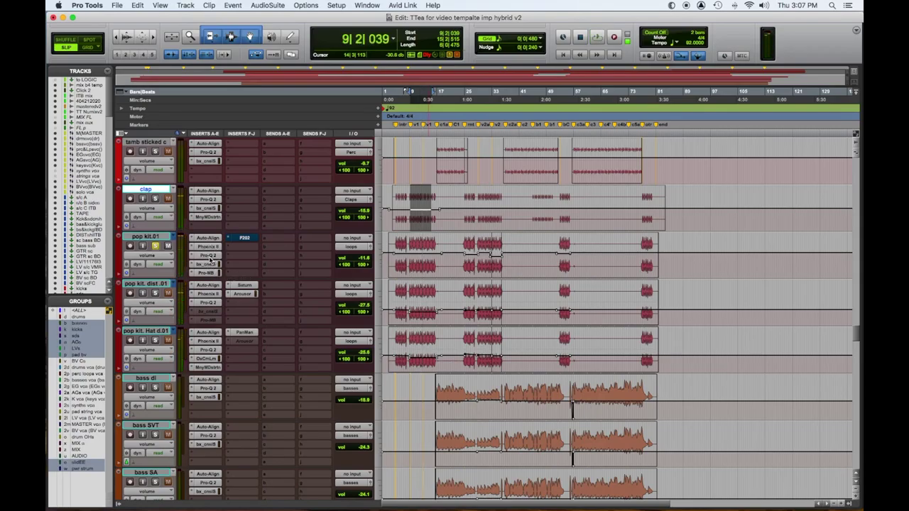
Review pop kit.01's Pro-Q 2, SSL 4000 E, Pro-MB and FilterBank F202 settings
click(209, 256)
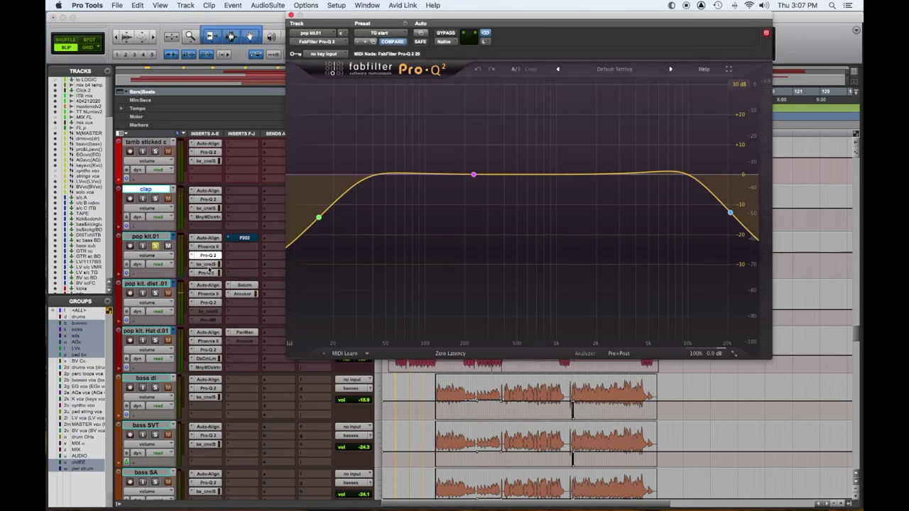
click(207, 265)
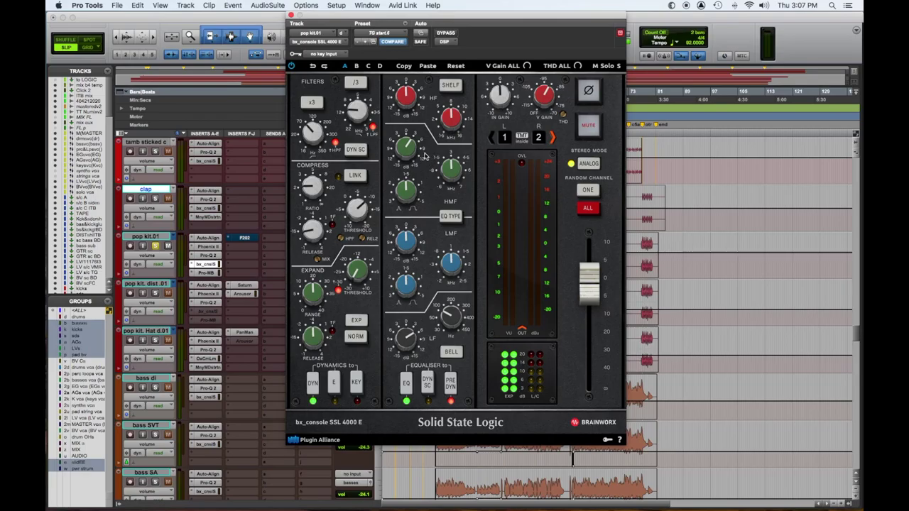
click(208, 273)
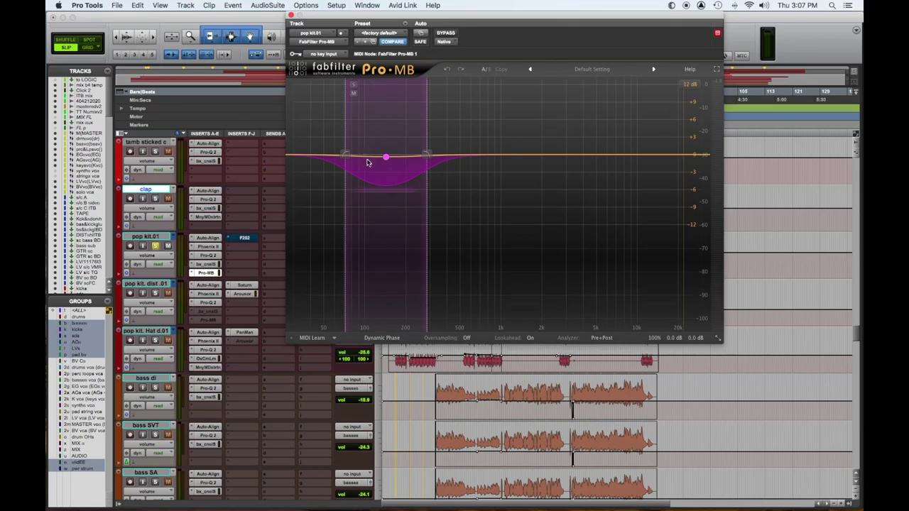
mouse_move(386, 160)
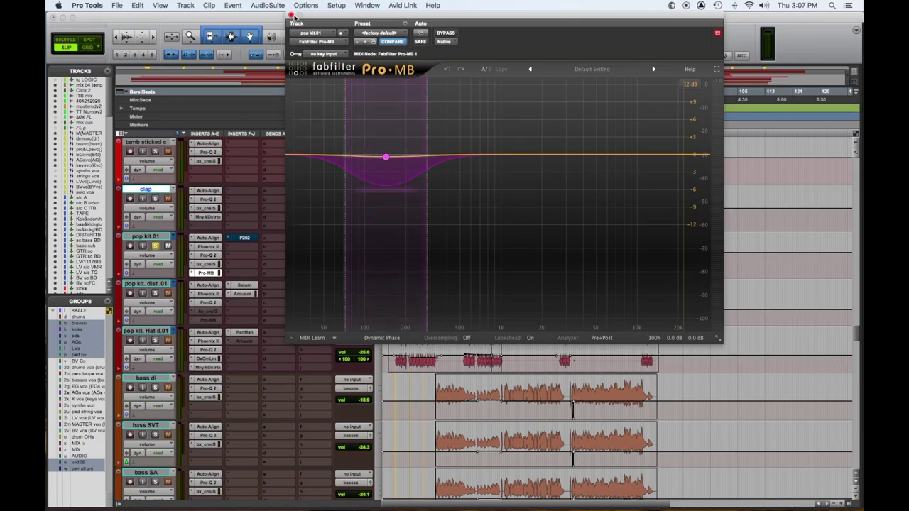
click(245, 238)
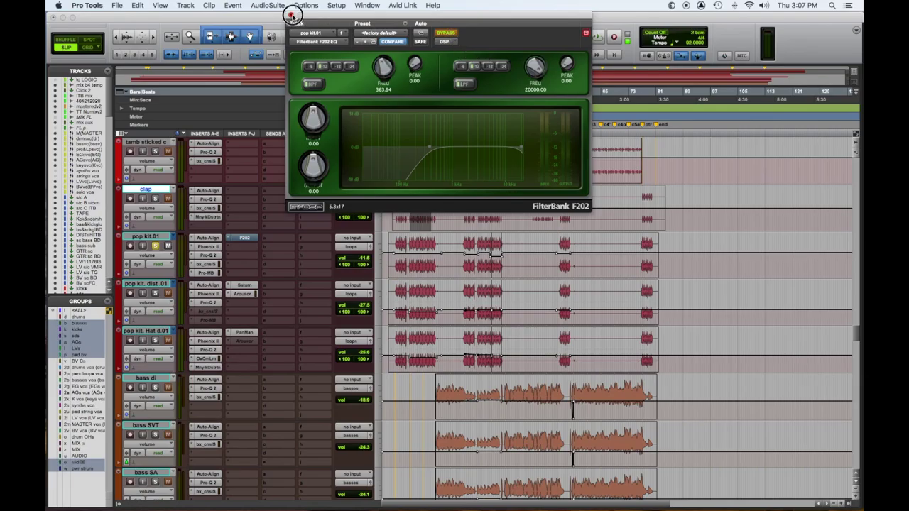
click(291, 16)
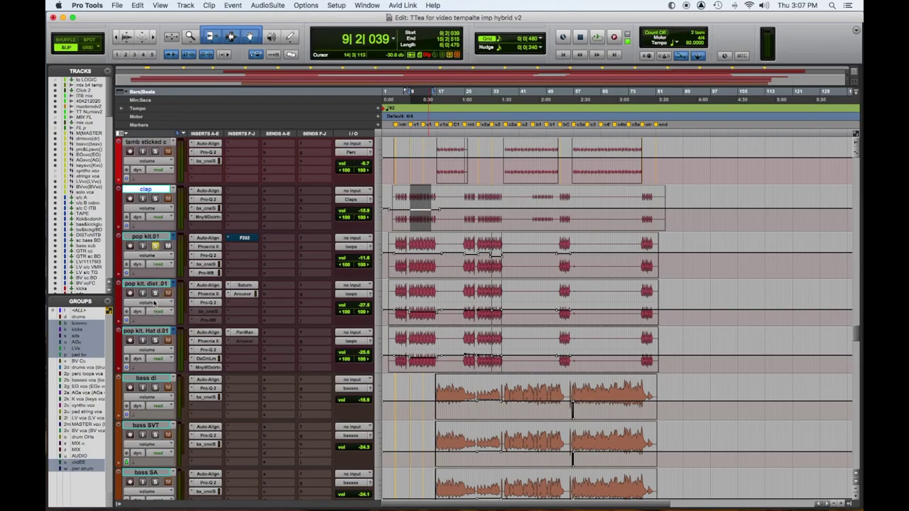
Solo pop kit. dist .01, set its automation off, raise it to -9.1 dB and play it
click(155, 293)
click(162, 312)
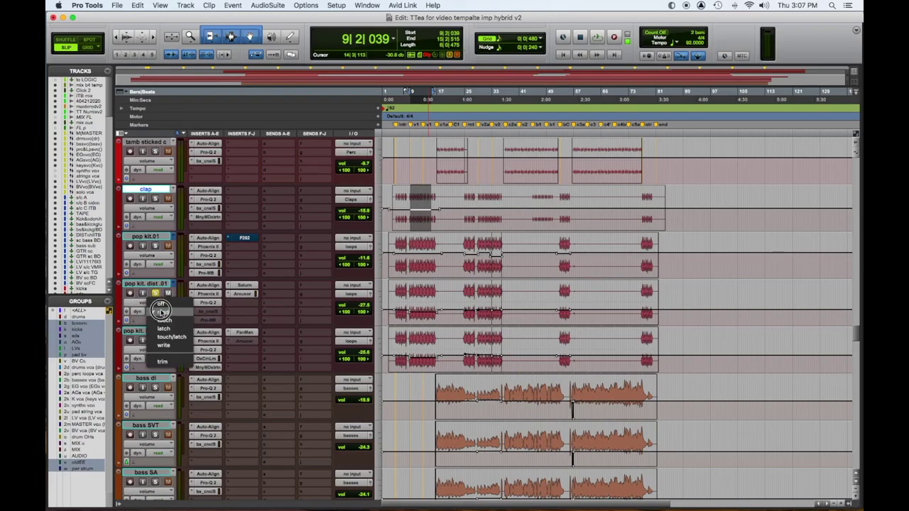
click(162, 312)
drag(361, 310, 356, 296)
key(space)
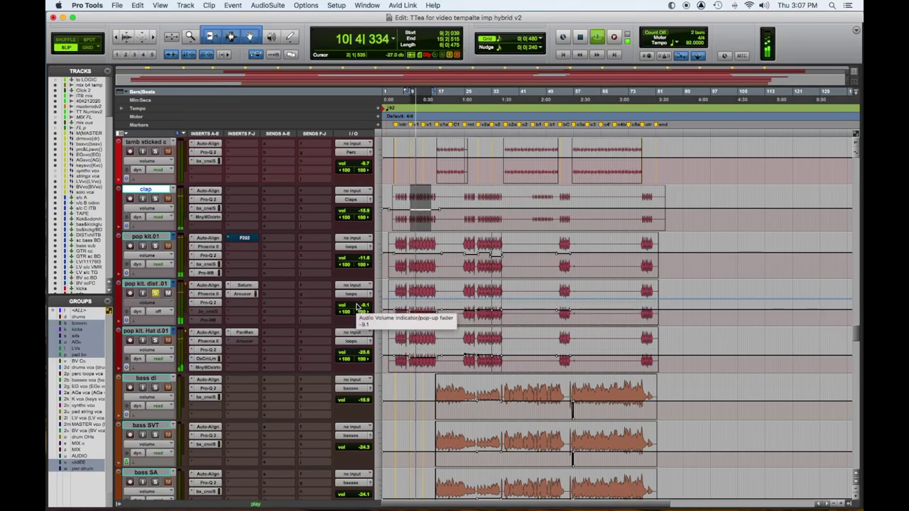
key(space)
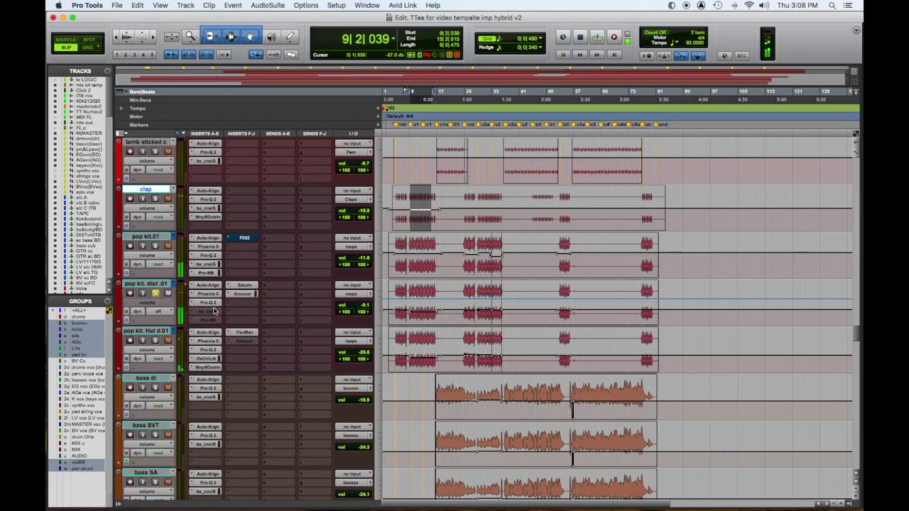
click(211, 304)
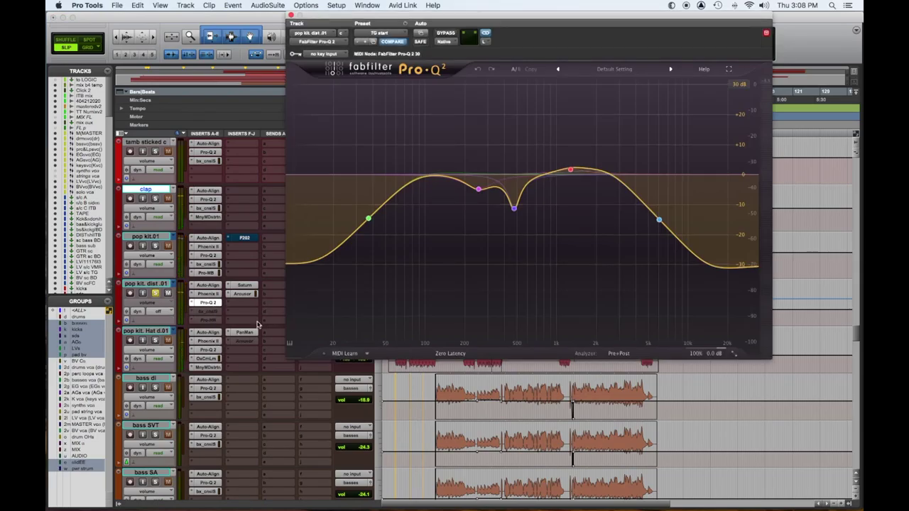
A/B the Saturn distortion on pop kit. dist .01 by bypassing and re-enabling it during playback
click(291, 15)
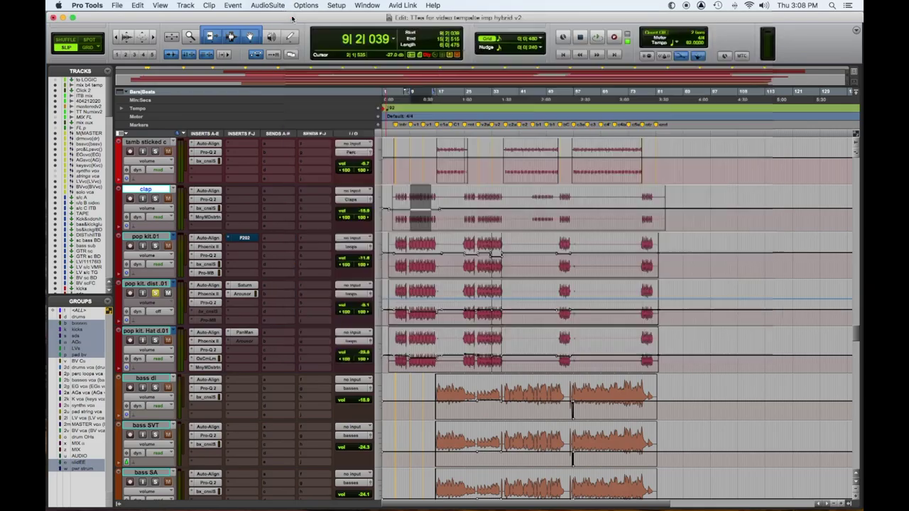
click(245, 285)
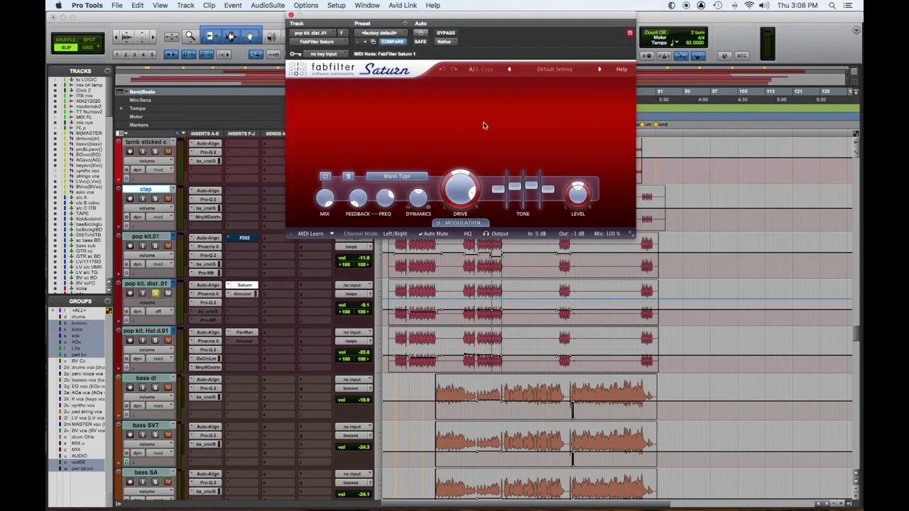
click(446, 32)
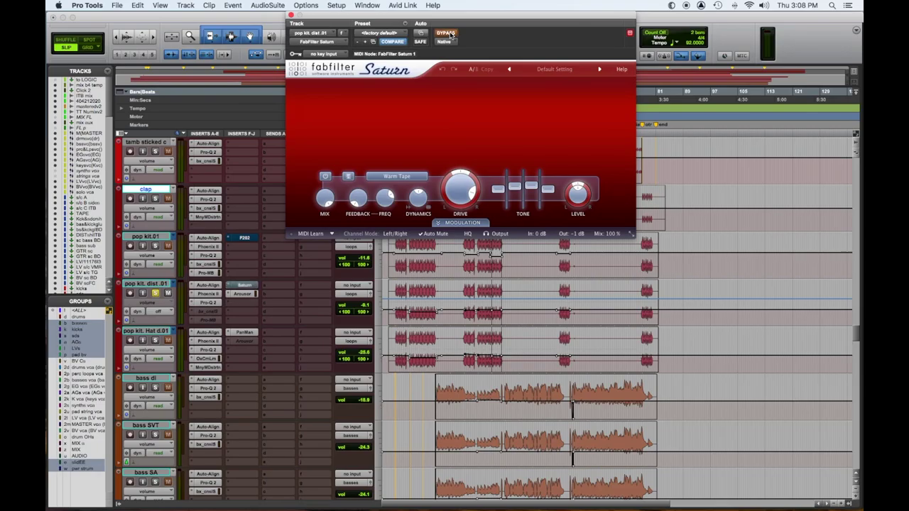
key(space)
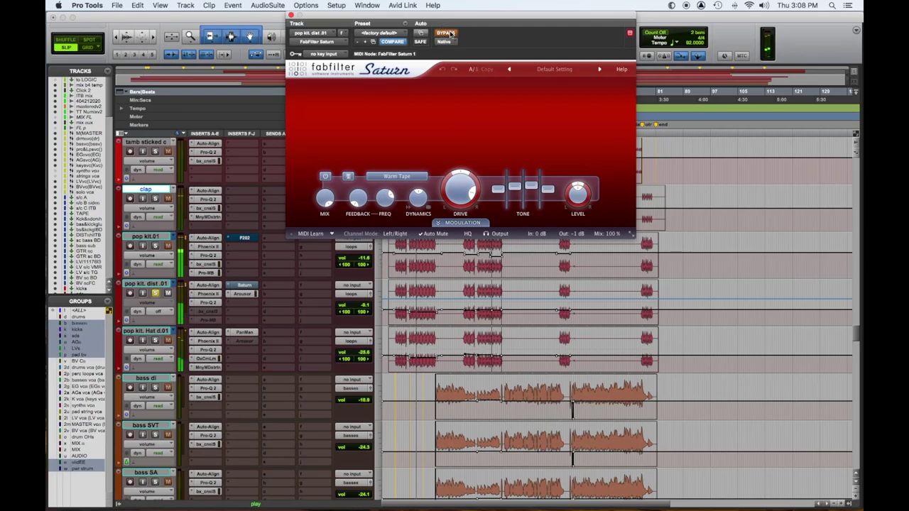
click(447, 33)
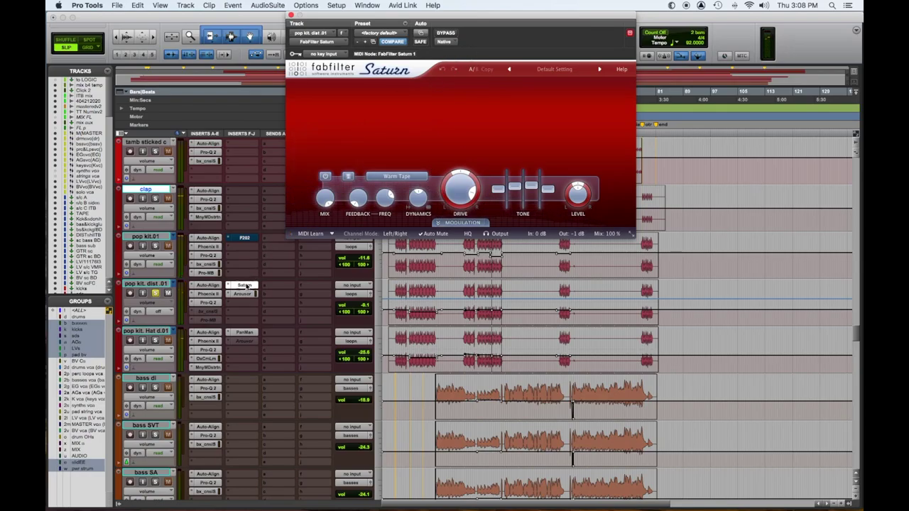
Bypass the Saturn insert and open the Arousor compressor with its 'TG drums' preset
super+click(248, 288)
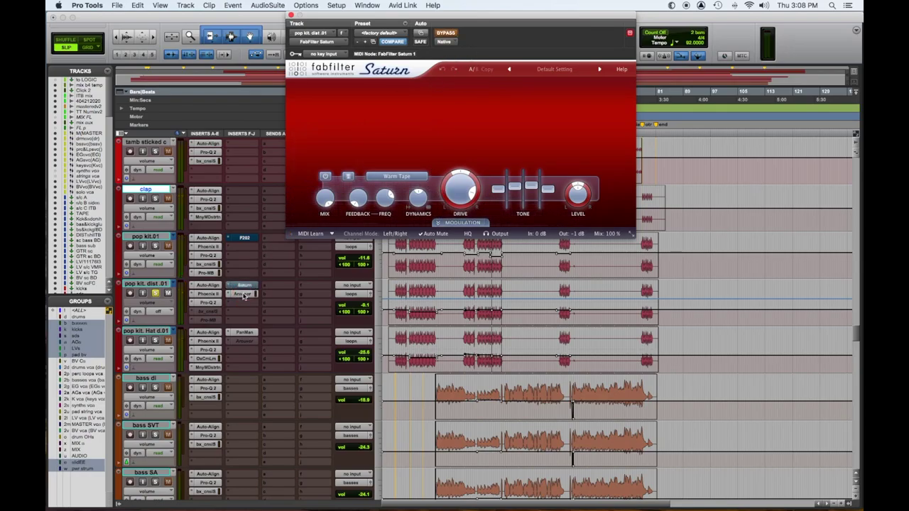
super+click(244, 294)
click(244, 295)
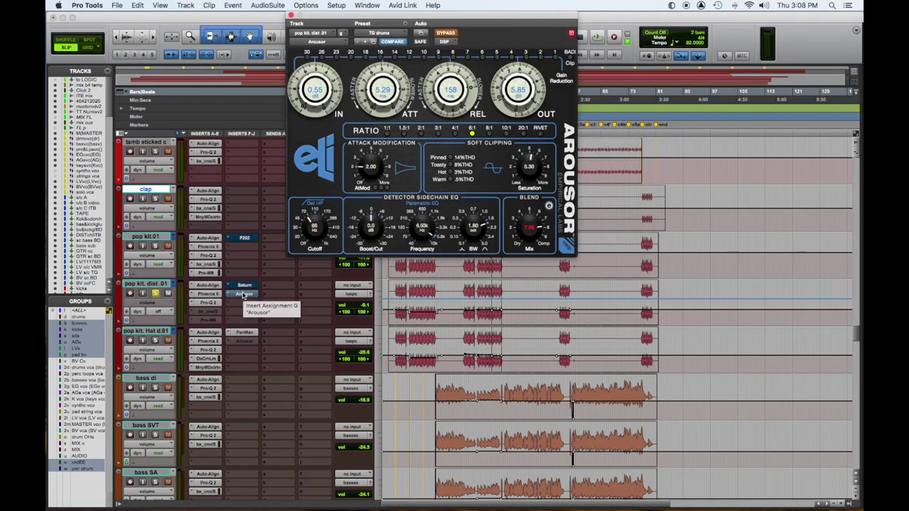
Play the soloed pop kit. dist .01 while toggling its Pro-Q 2, Arousor and Saturn inserts
key(space)
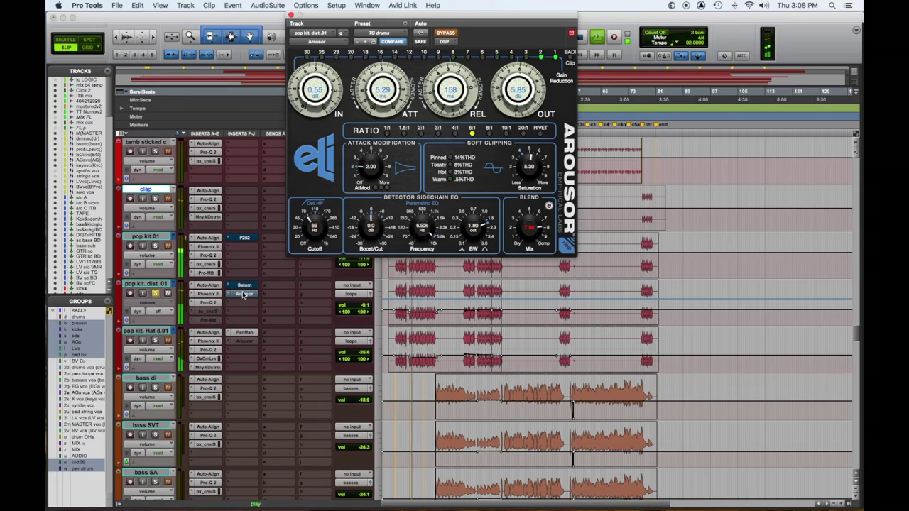
key(shift+s)
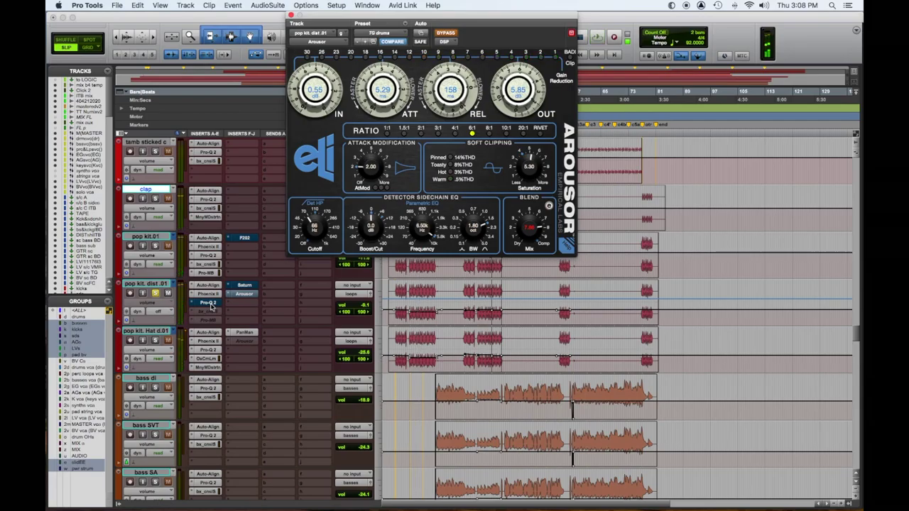
super+click(208, 303)
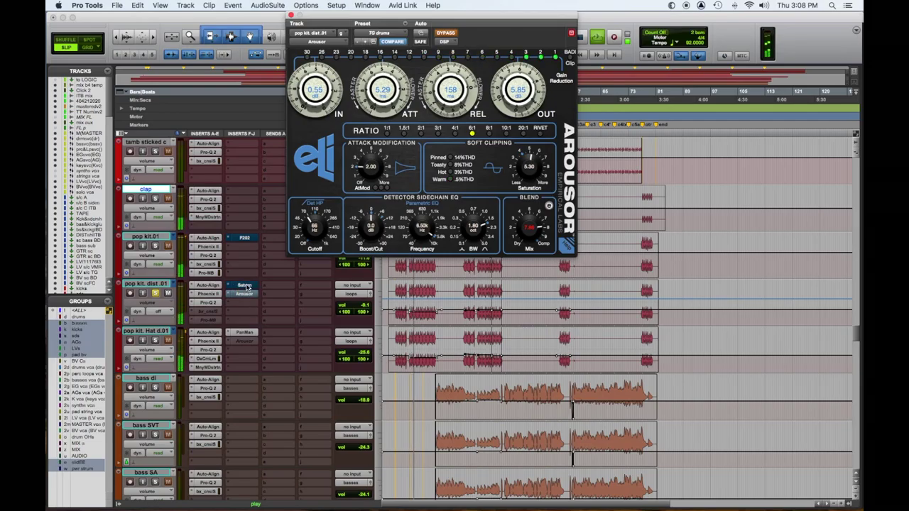
super+click(244, 294)
super+click(246, 285)
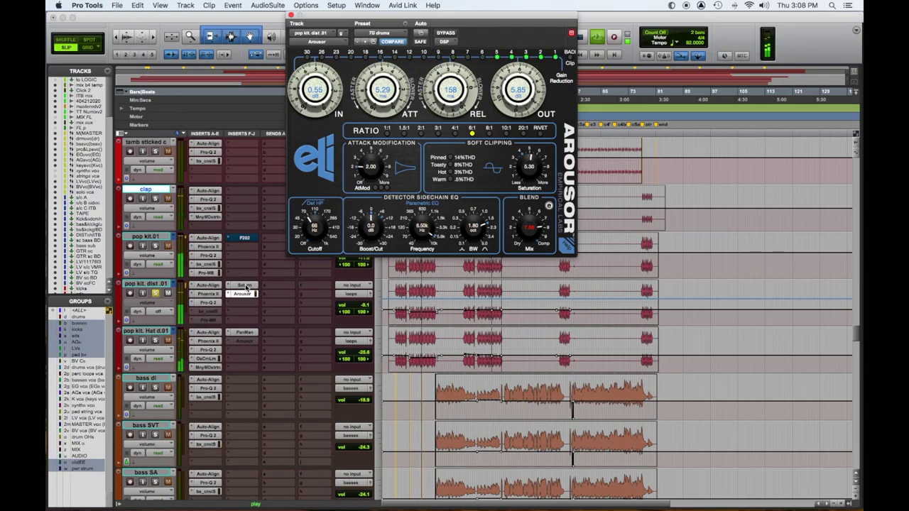
Return pop kit. dist .01 automation to read, solo pop kit.01, play, and close the Arousor window
click(158, 311)
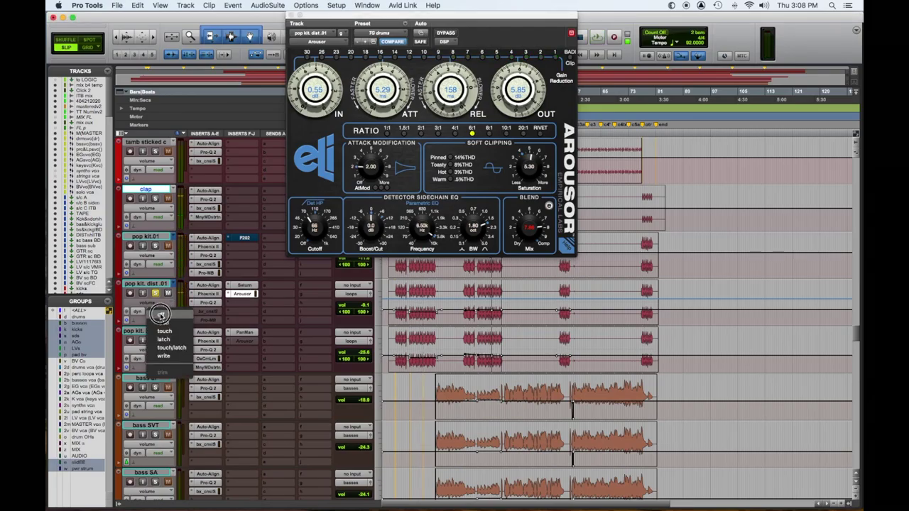
click(158, 312)
click(155, 246)
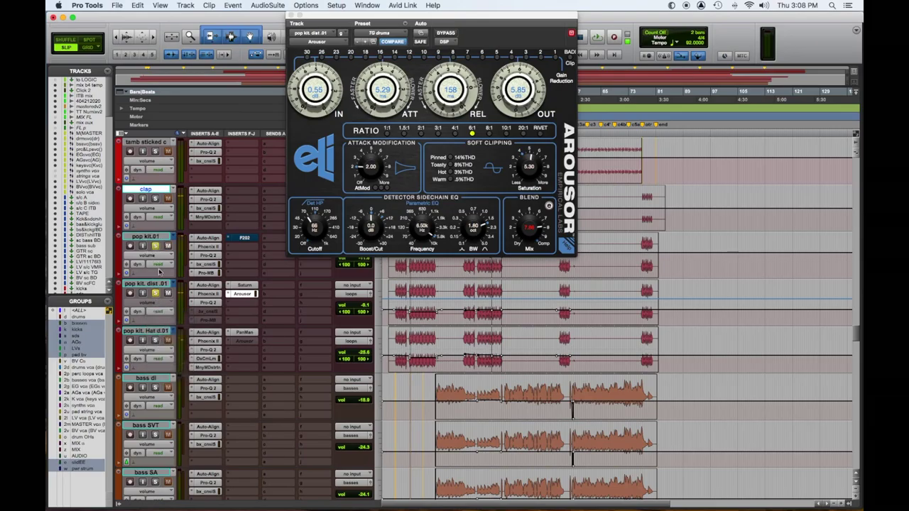
key(space)
click(290, 14)
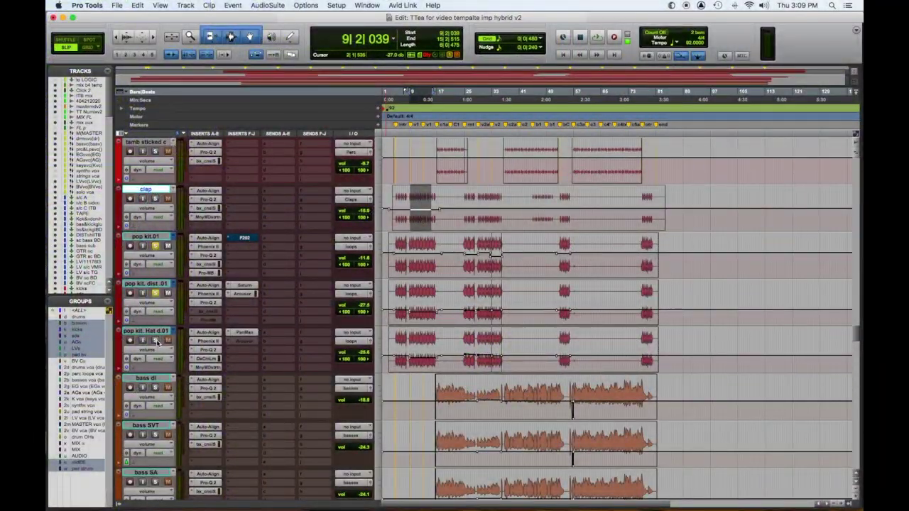
Solo pop kit. Hat d.01 and inspect its Phoenix II, Pro-Q 2, Oxford Dynamics, Manny Marroquin Distortion and PanMan plugins
click(156, 340)
click(214, 342)
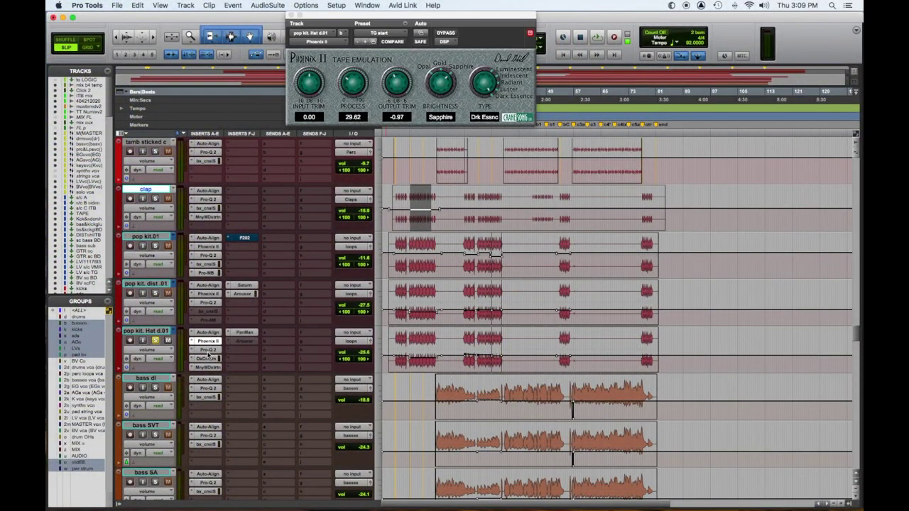
click(215, 351)
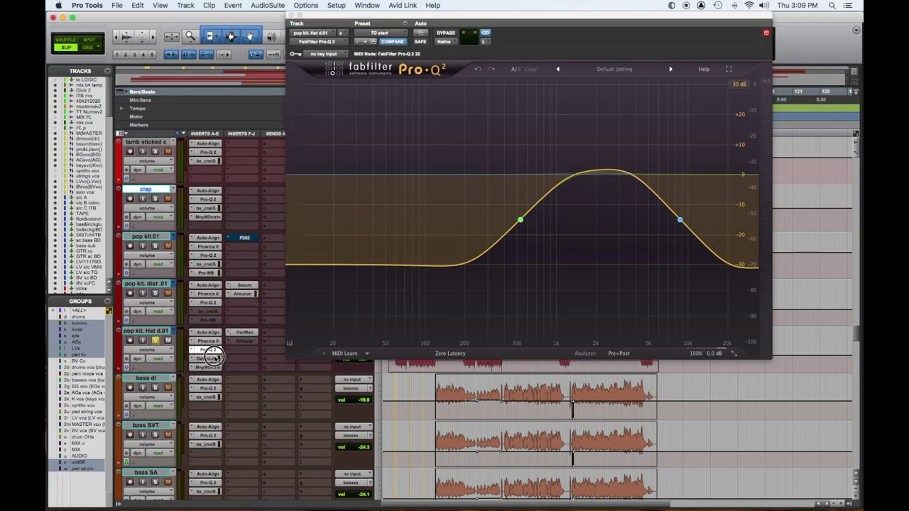
click(217, 358)
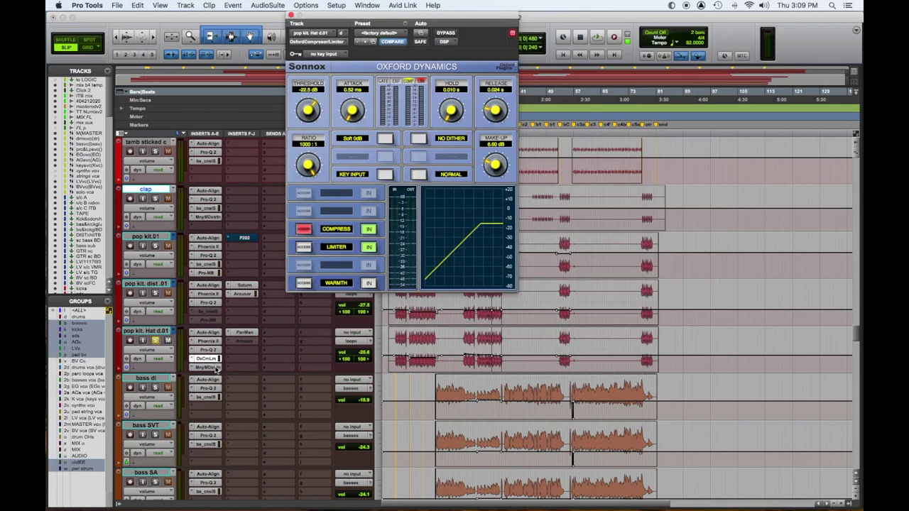
click(210, 368)
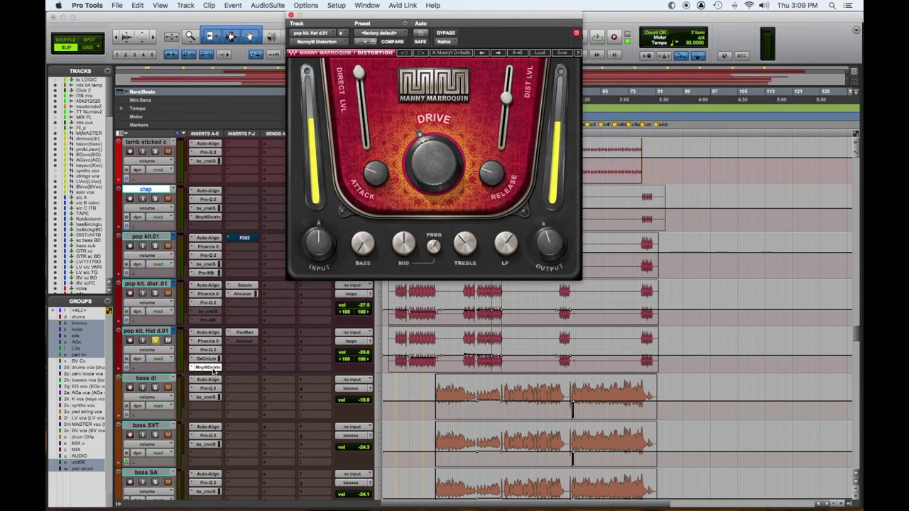
click(240, 335)
click(240, 335)
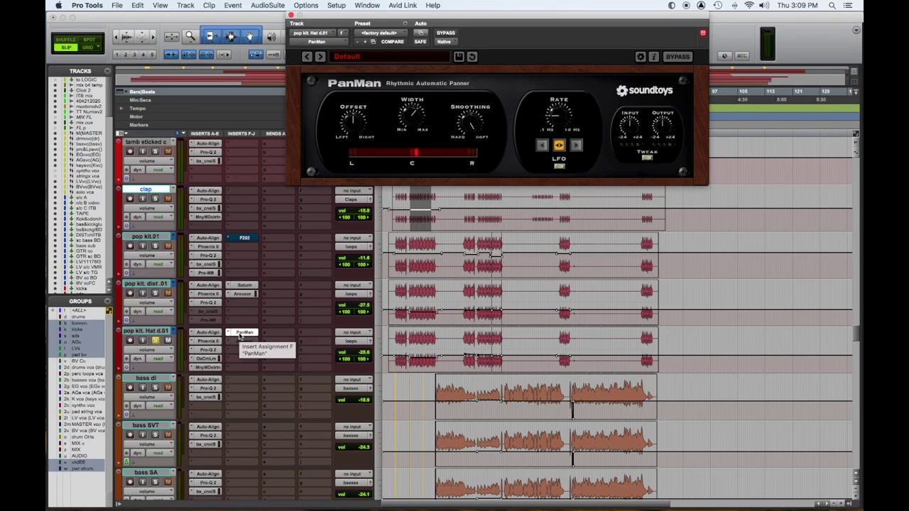
Raise the Hat track's fader, then play the drums with pop kit.01 soloed
drag(356, 353, 356, 343)
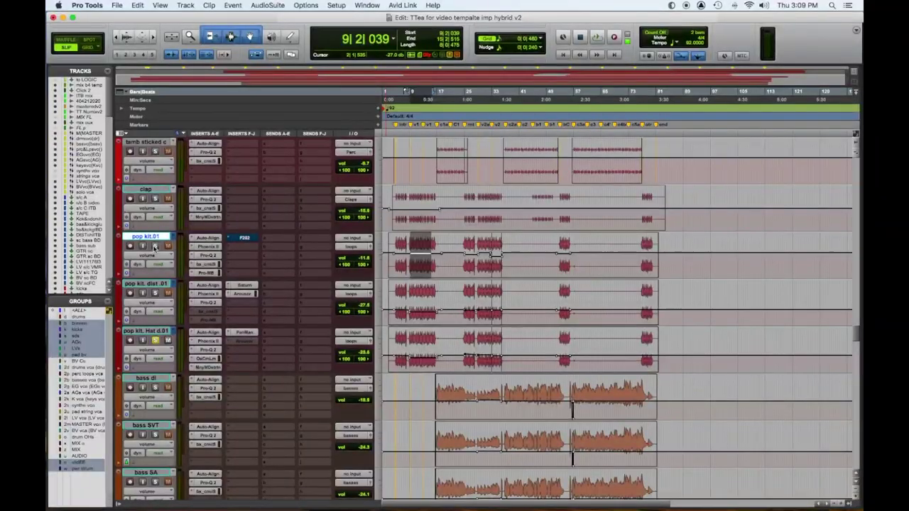
click(155, 246)
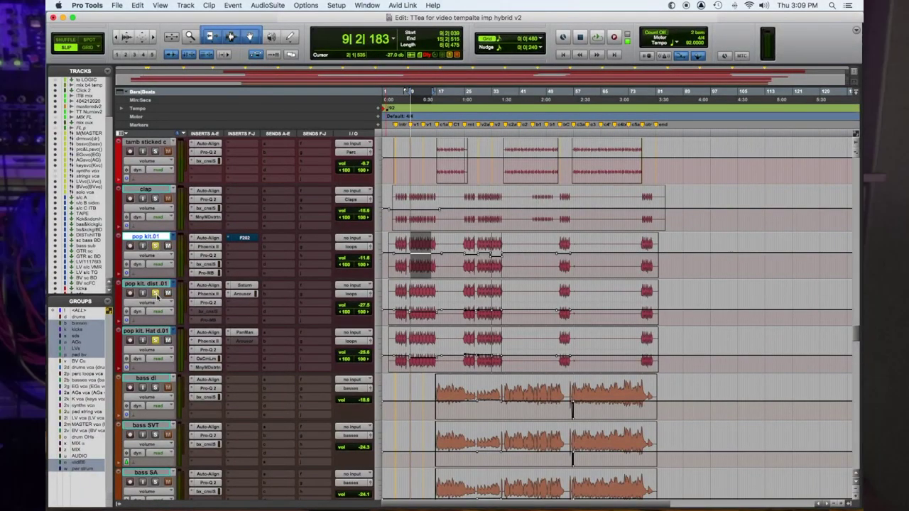
key(space)
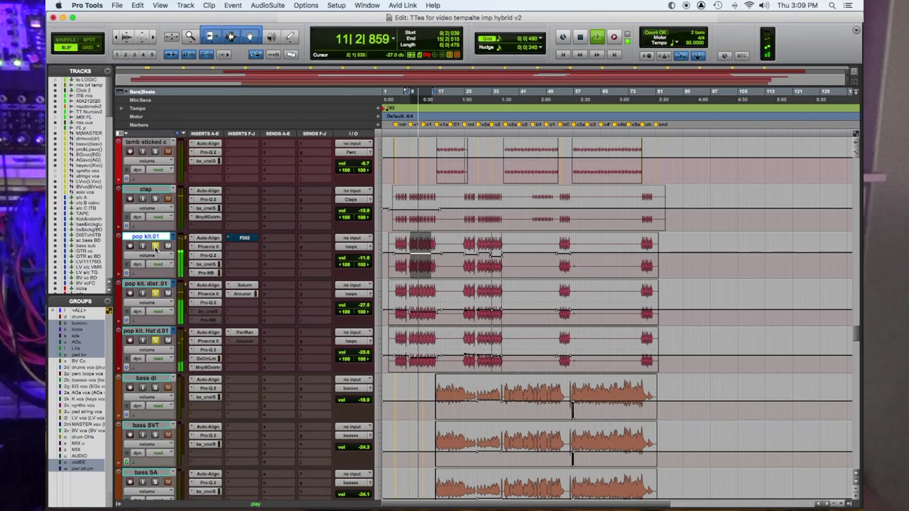
key(space)
scroll(262, 325, up, 5)
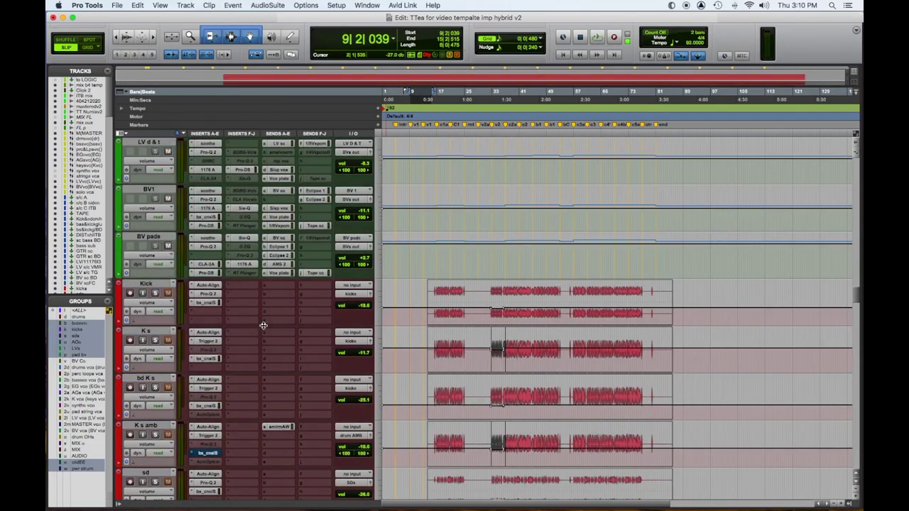
Scroll to the kick tracks, play a selected range across them, then play from bar 31
scroll(263, 325, down, 2)
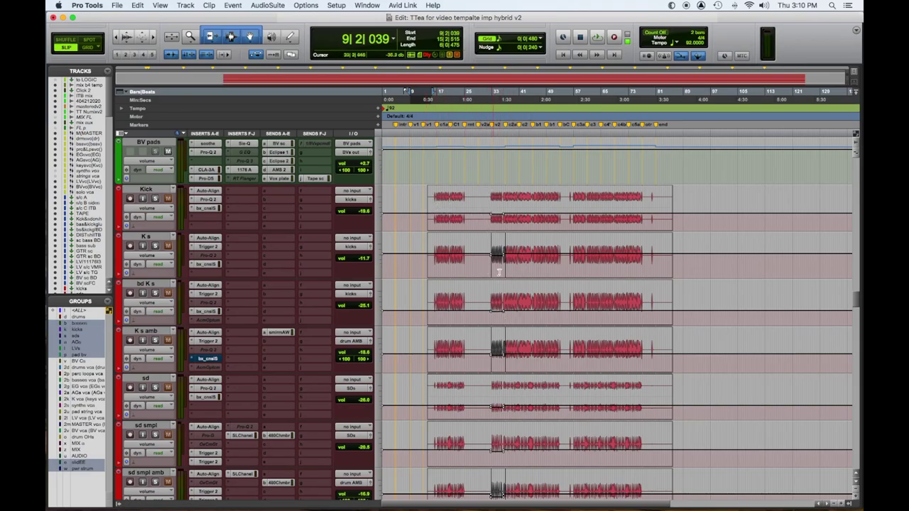
scroll(498, 370, down, 3)
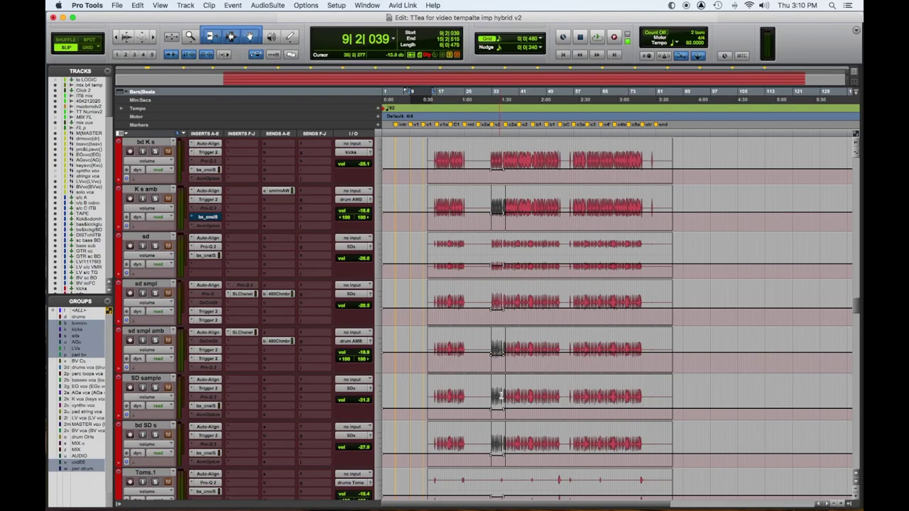
scroll(501, 400, up, 2)
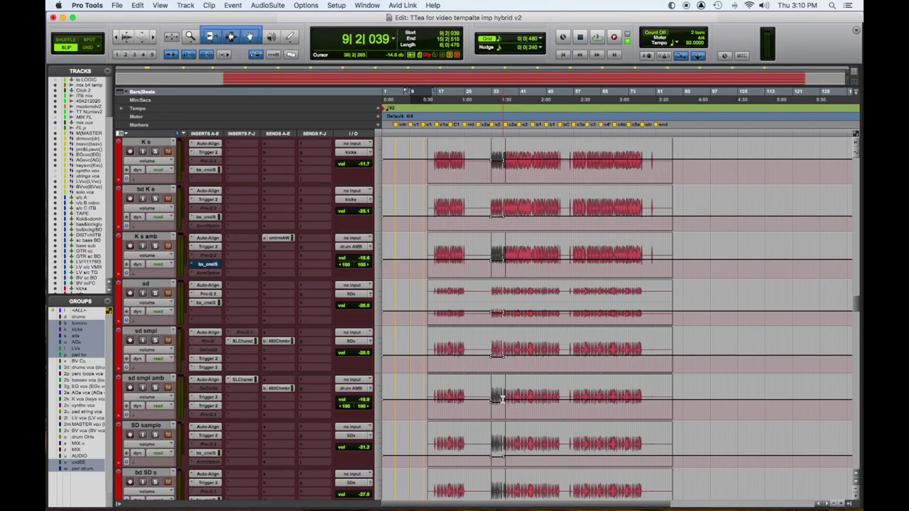
scroll(502, 400, up, 1)
scroll(476, 177, down, 1)
drag(466, 174, 442, 174)
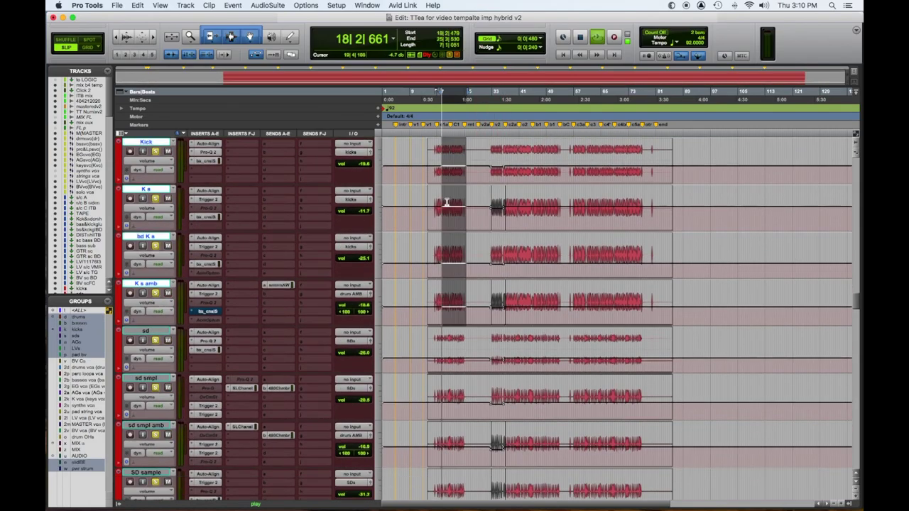
key(space)
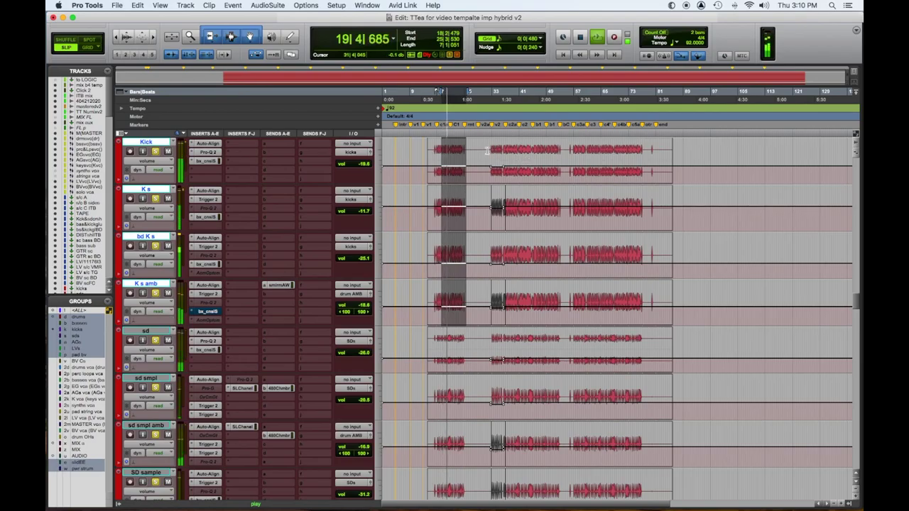
key(space)
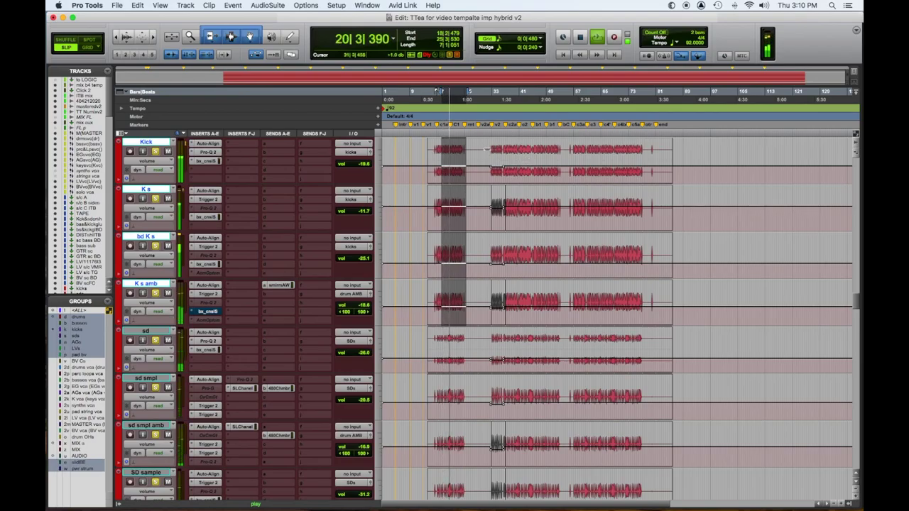
click(487, 150)
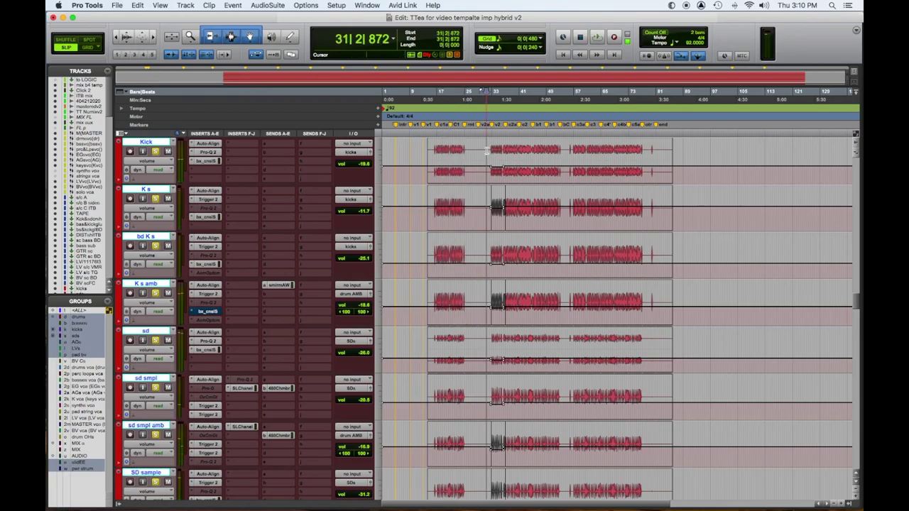
key(space)
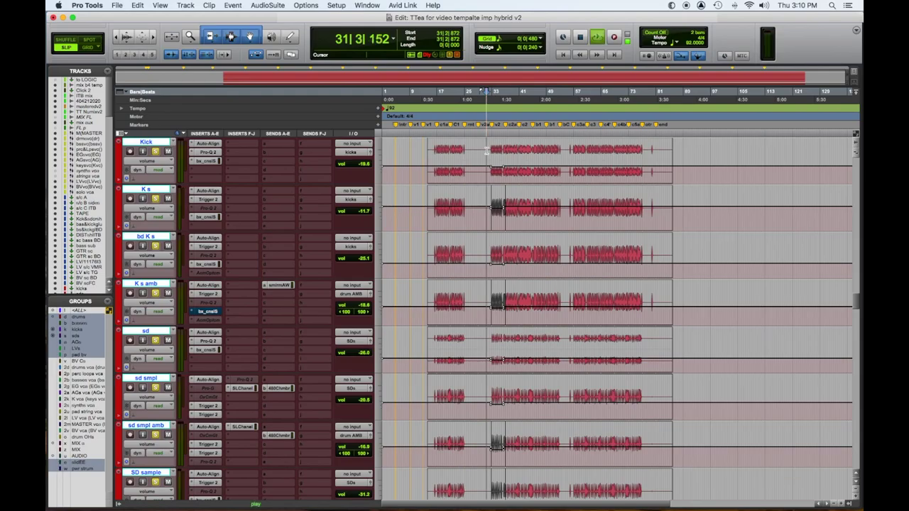